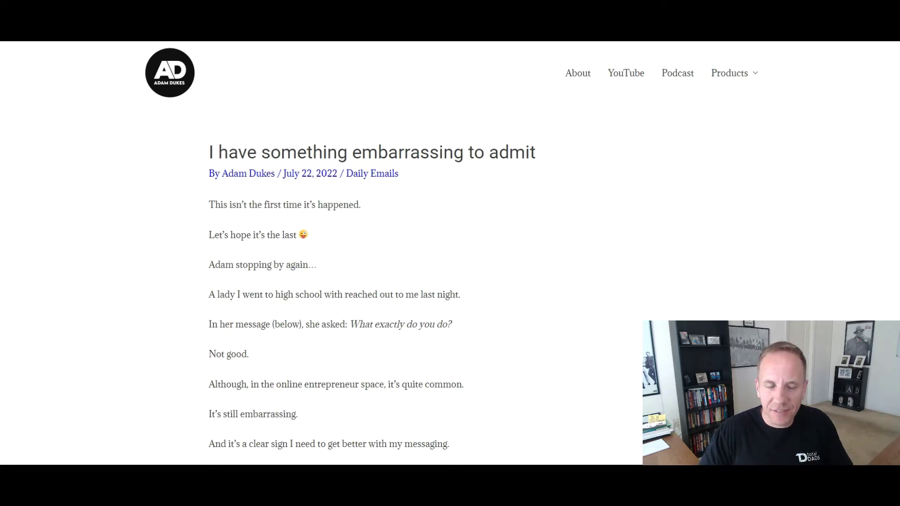
- Scroll down to the black newsletter signup box at the end of the post and highlight its headline
scroll(335, 202, down, 20)
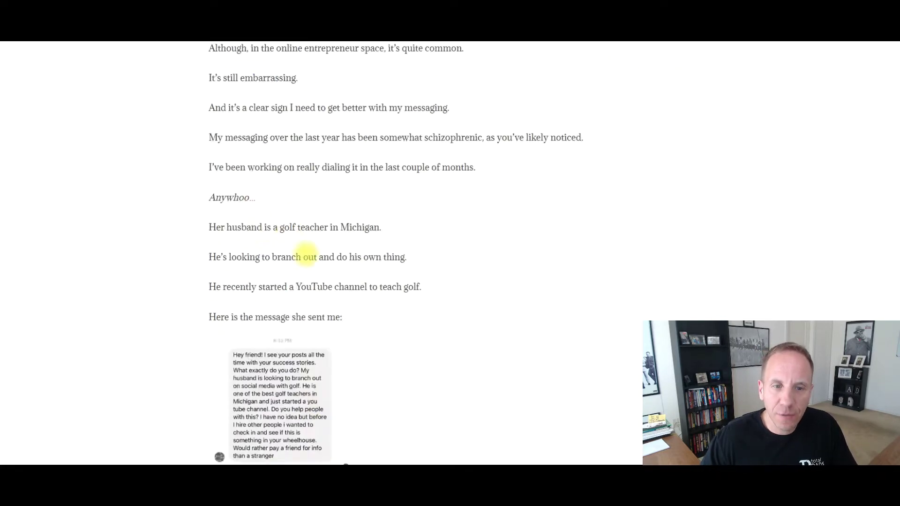
scroll(362, 221, down, 15)
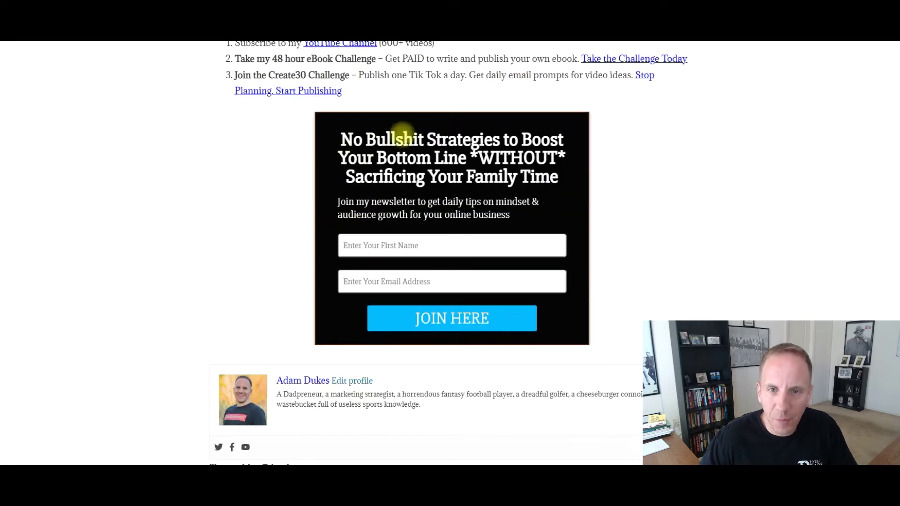
drag(426, 139, 449, 178)
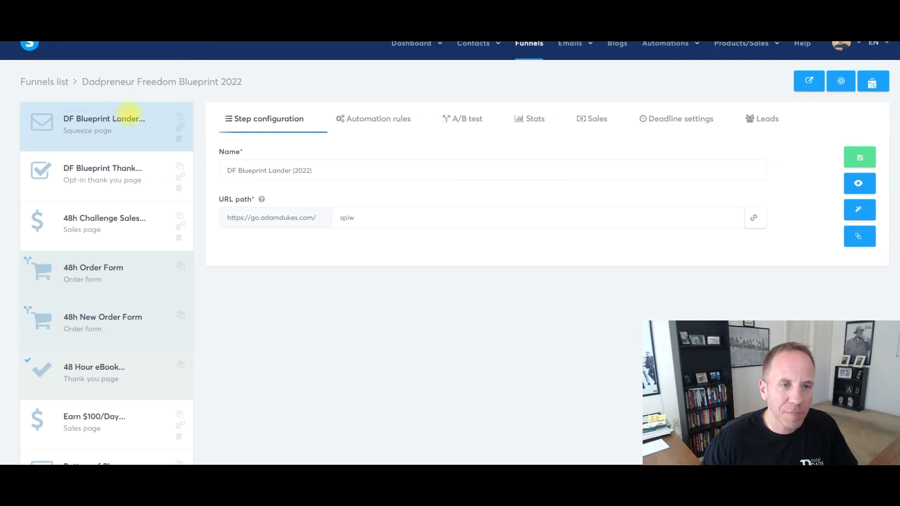
- Create a funnel step named 'Demo YT' with step type Inline form and save it
scroll(226, 204, down, 3)
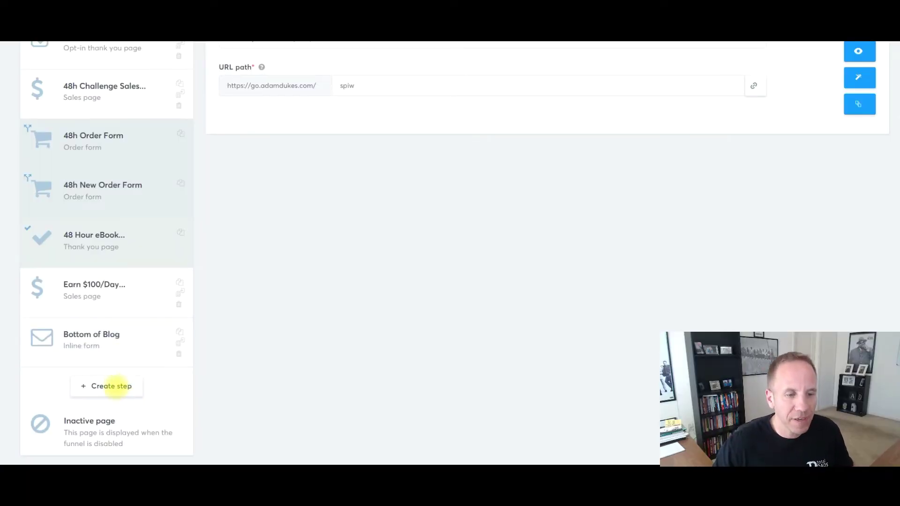
click(112, 387)
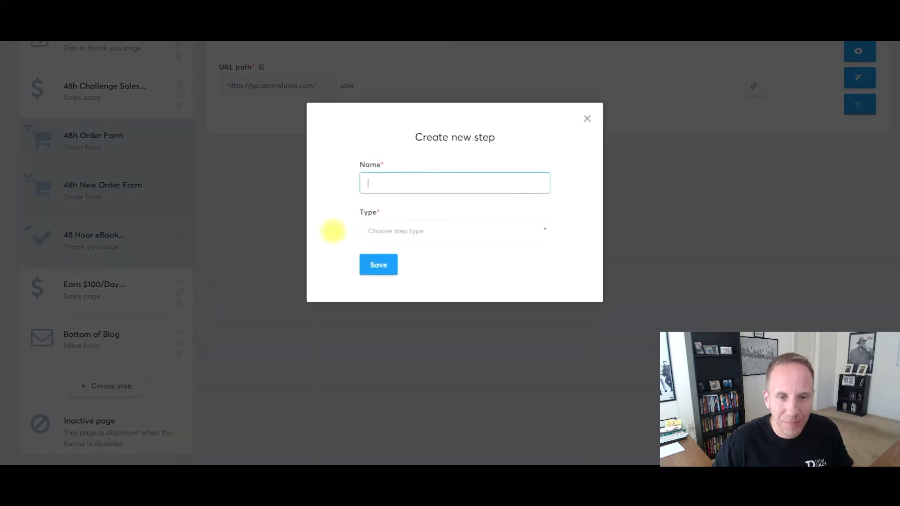
text(Demo YT)
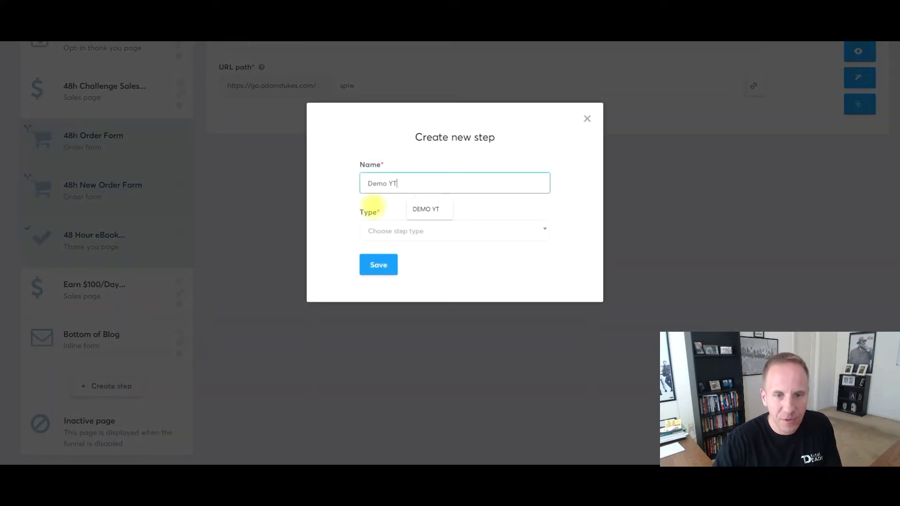
click(402, 231)
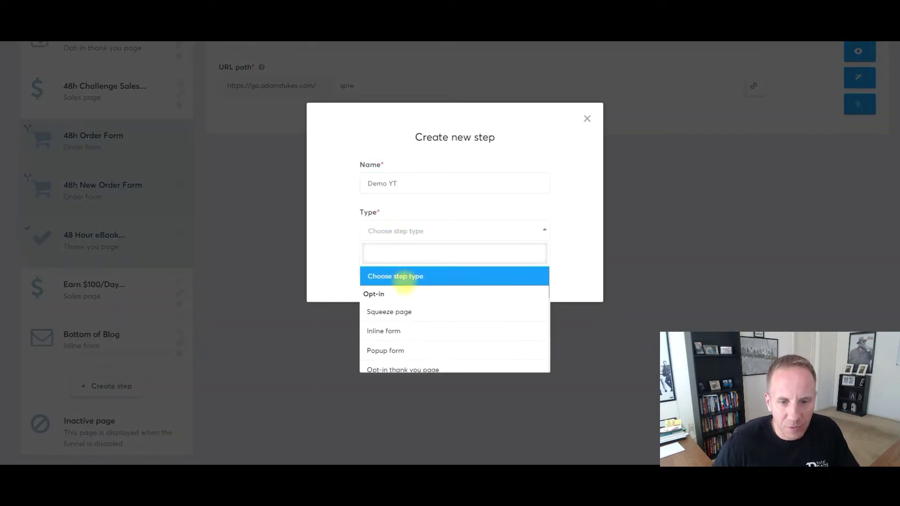
click(392, 331)
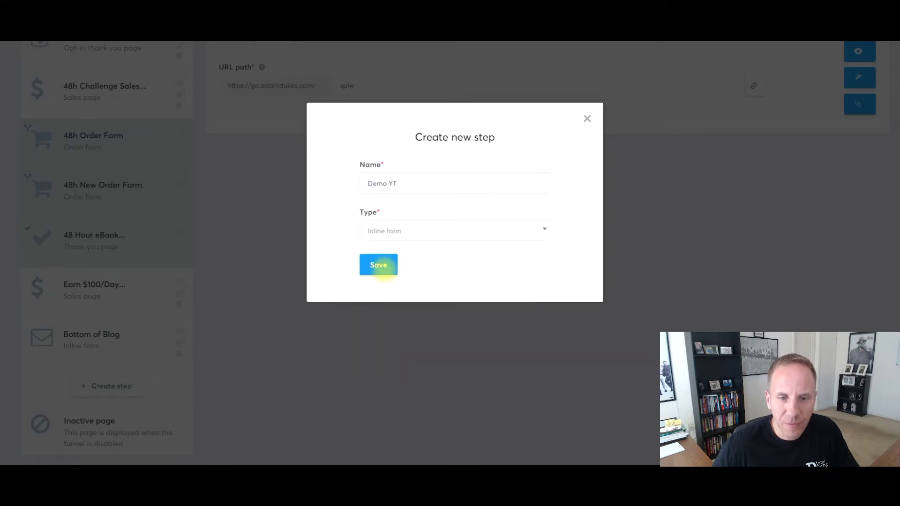
click(378, 265)
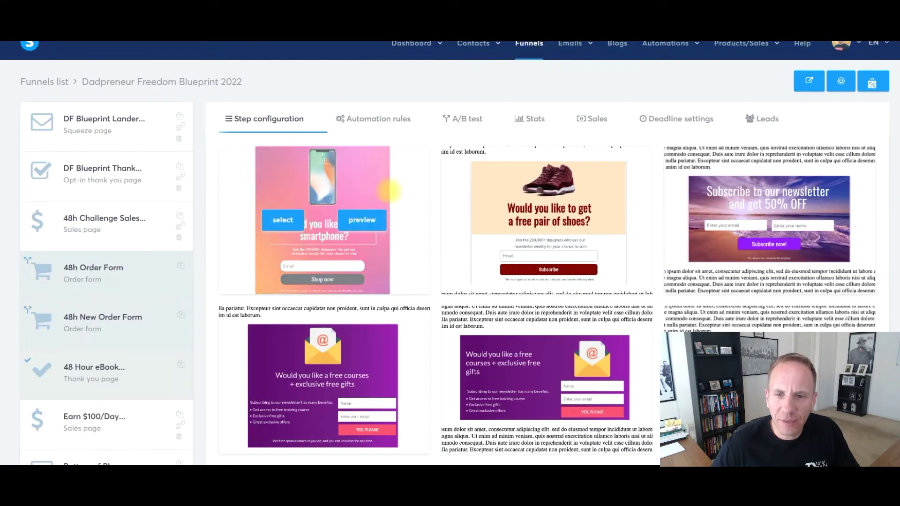
- Apply the green 'Receive my tips by email' template to Demo YT and open it in the page editor
scroll(402, 231, down, 1)
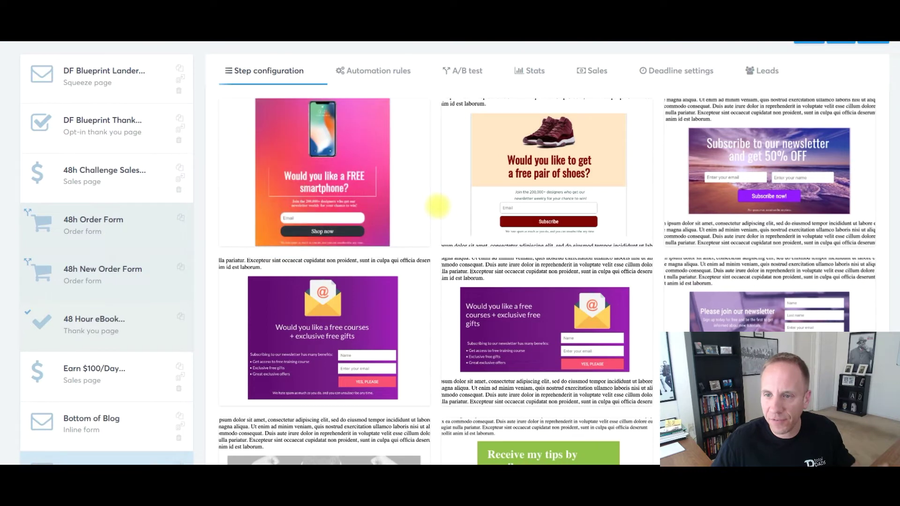
mouse_move(452, 200)
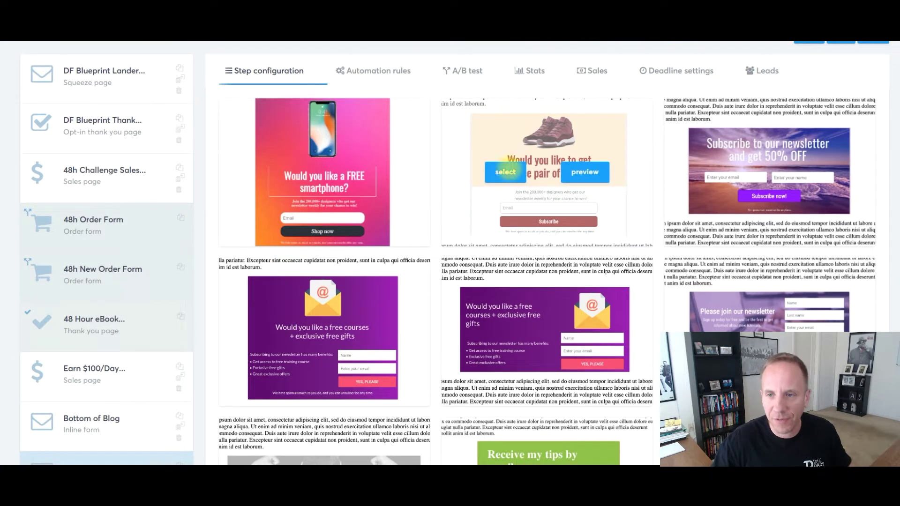
scroll(505, 164, down, 3)
mouse_move(534, 349)
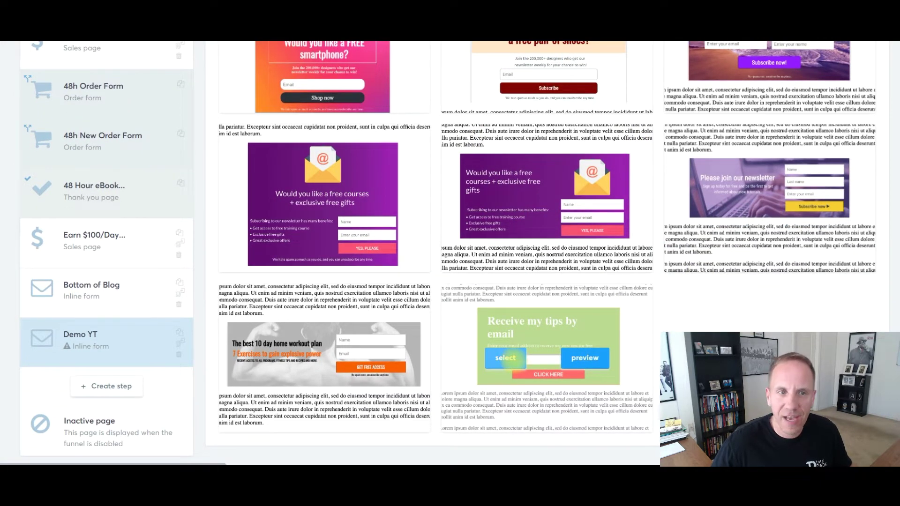
click(505, 357)
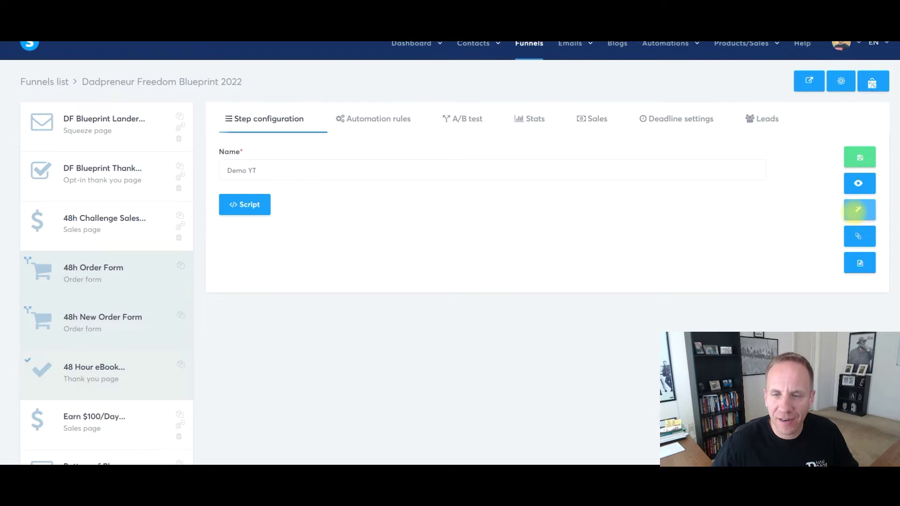
click(857, 210)
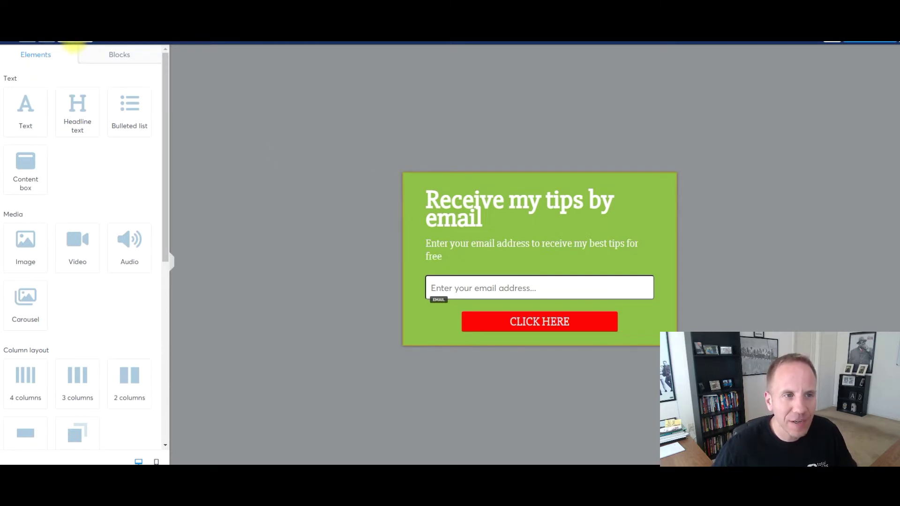
- Set the form's page background colour to black
click(75, 43)
click(10, 159)
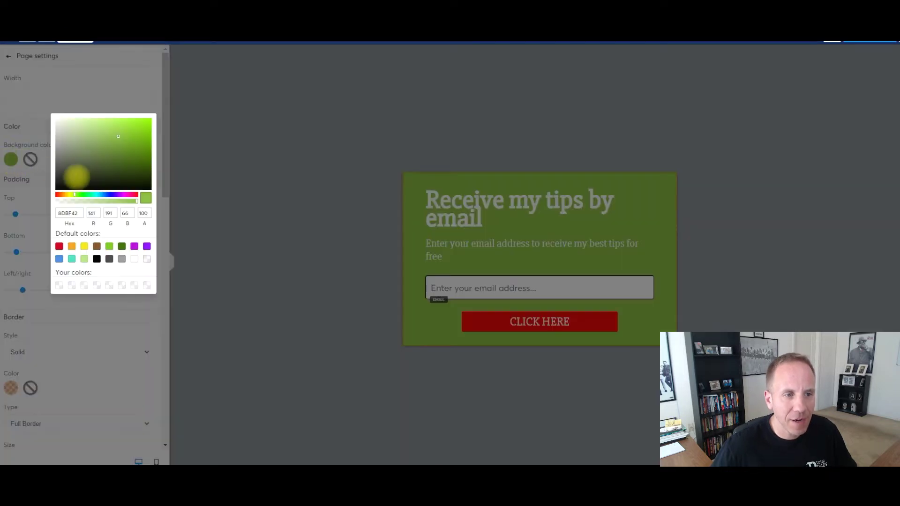
click(97, 259)
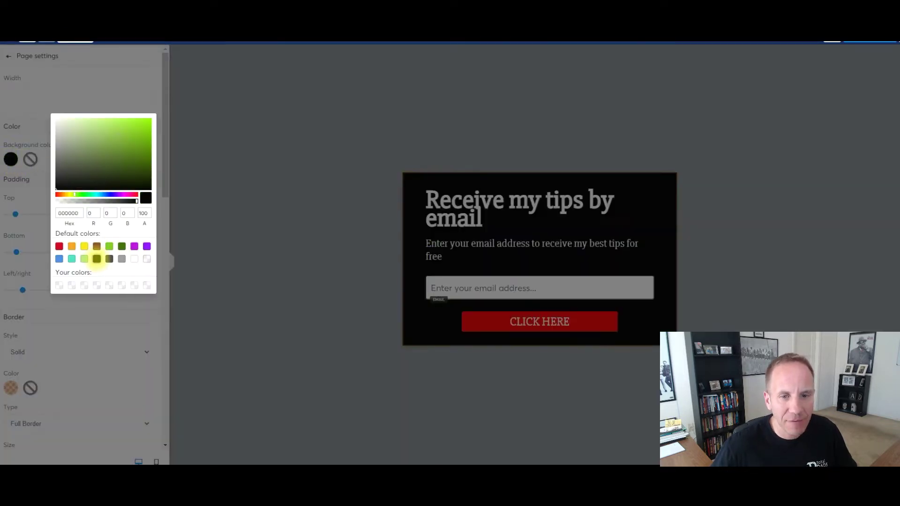
click(231, 208)
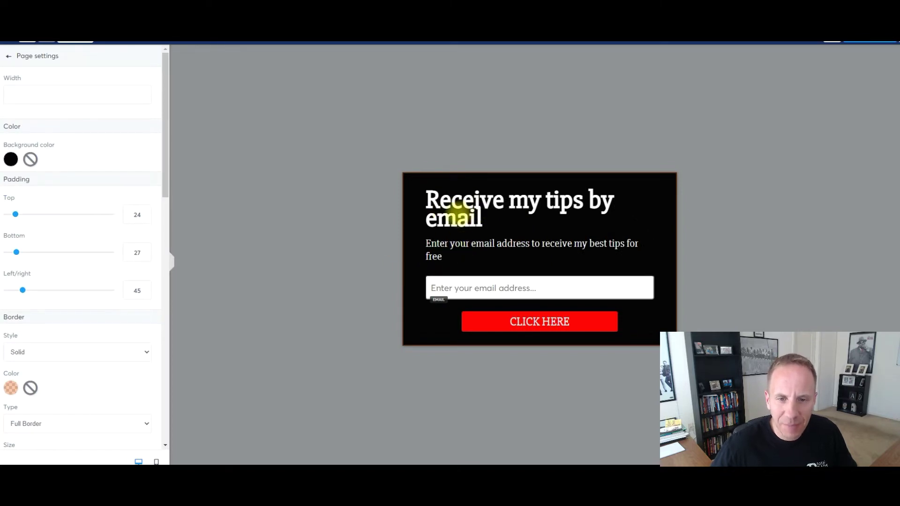
click(452, 202)
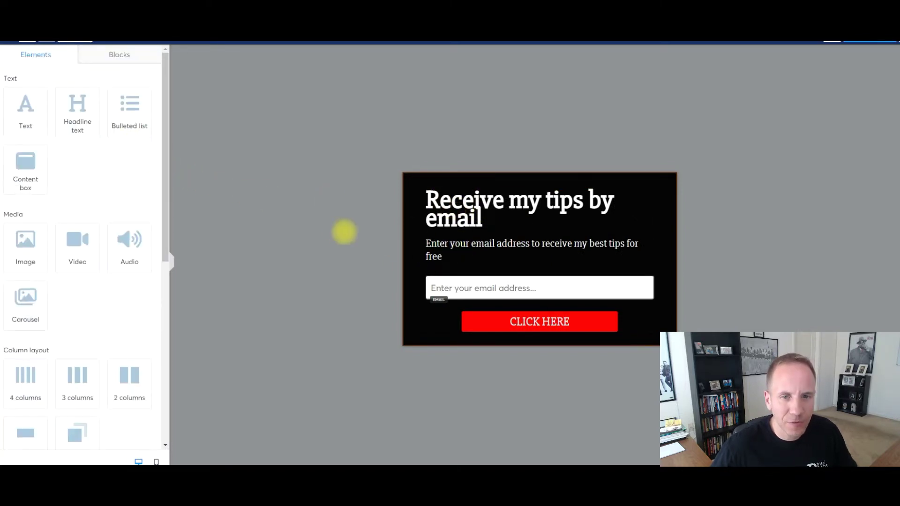
- Change the headline to 'Join My Newsletter' with line height 50
click(452, 202)
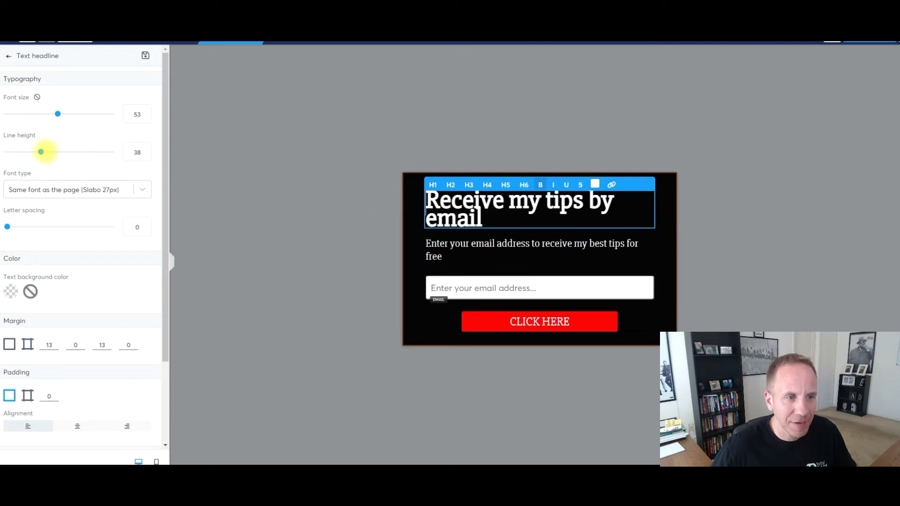
drag(41, 151, 55, 152)
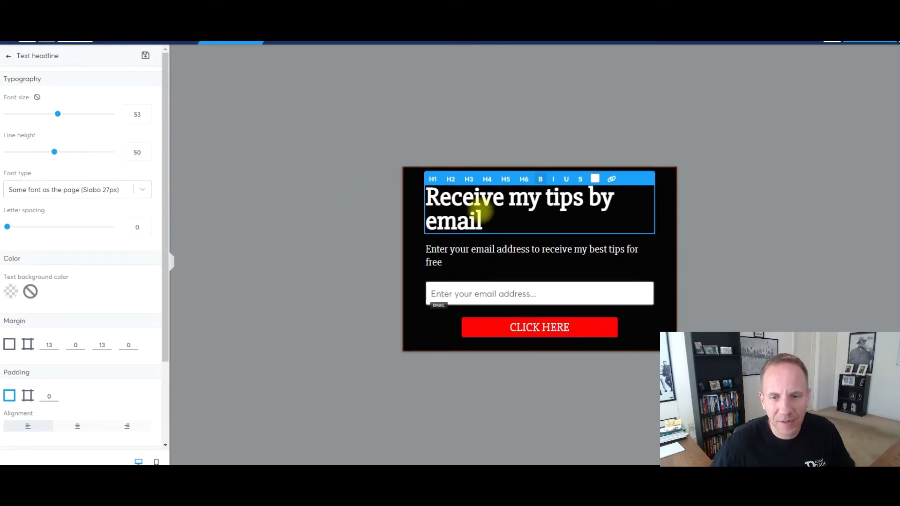
drag(491, 218, 431, 202)
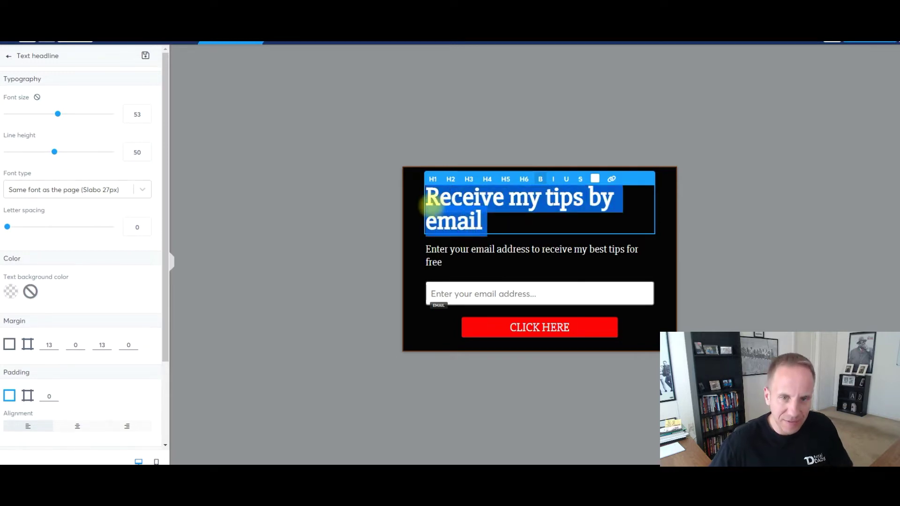
text(Join M)
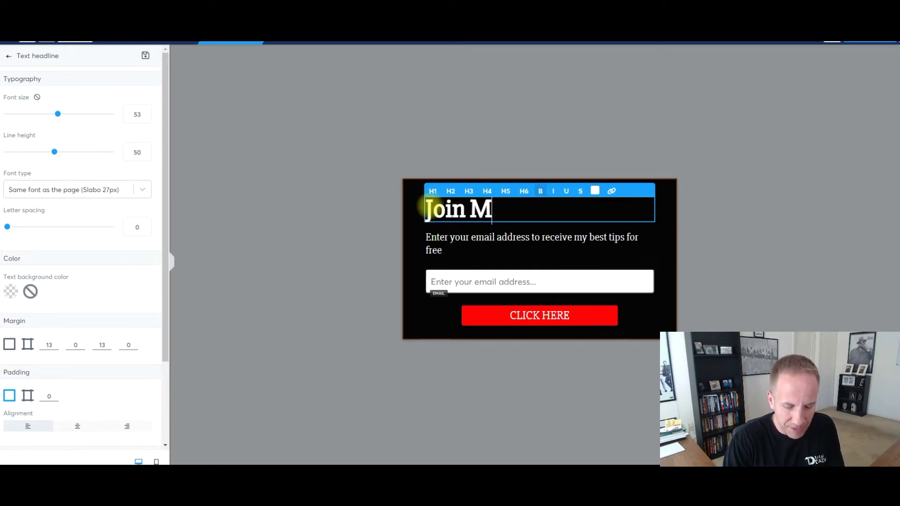
text(y Newsltee)
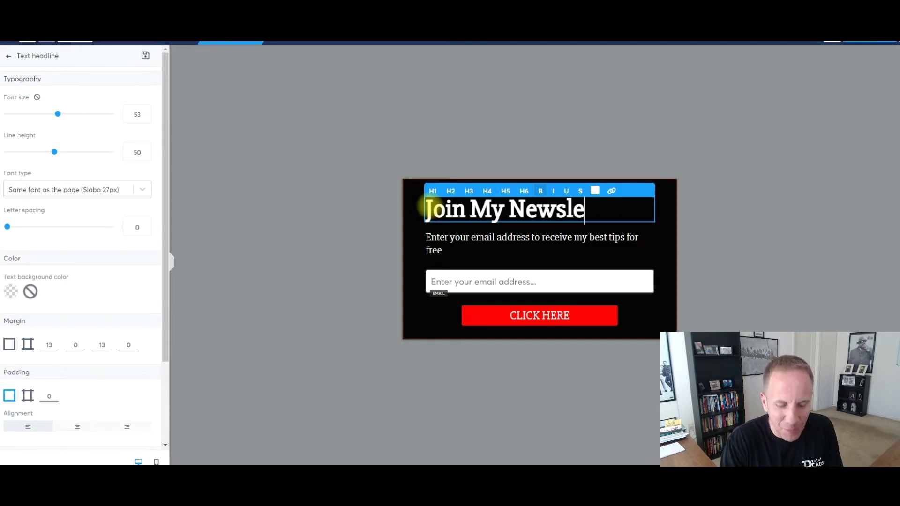
- Select the description paragraph text, then select the email input field
click(450, 237)
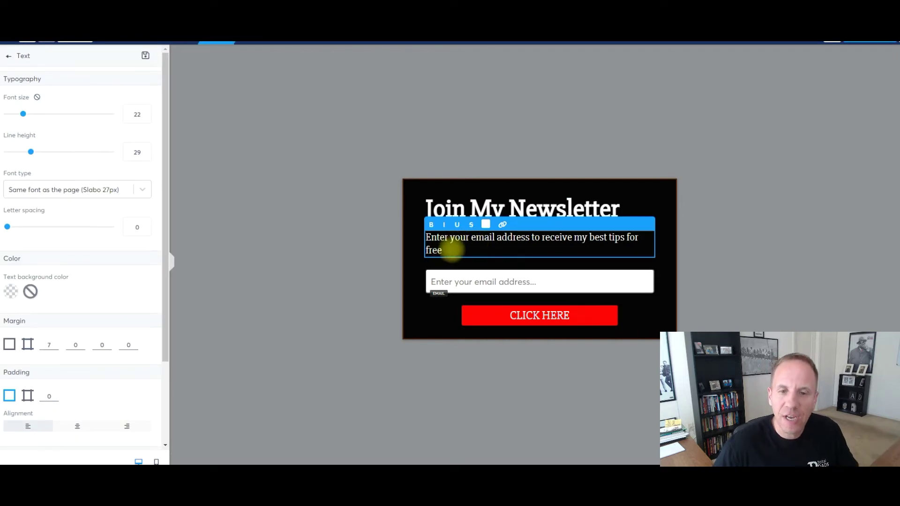
drag(452, 248, 416, 232)
click(468, 240)
click(482, 281)
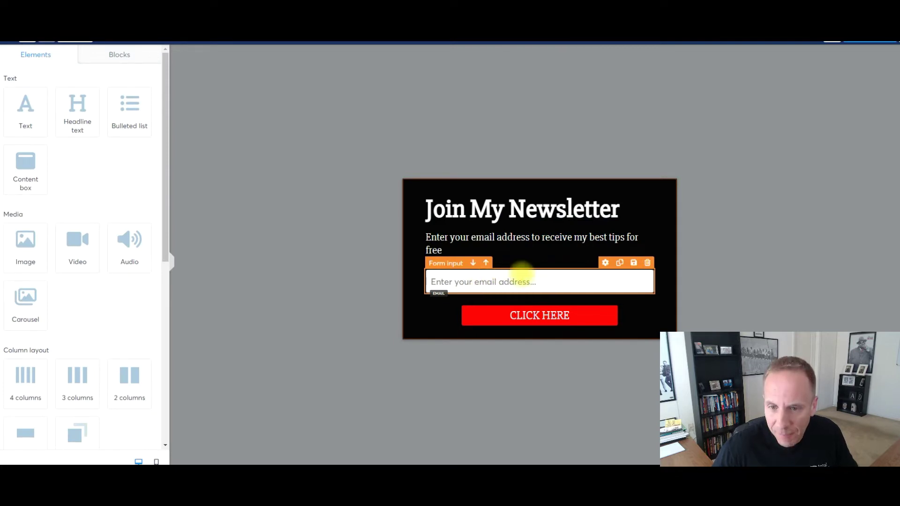
- Duplicate the email input and make the top copy a First name field with placeholder 'Enter Your First Name'
click(620, 262)
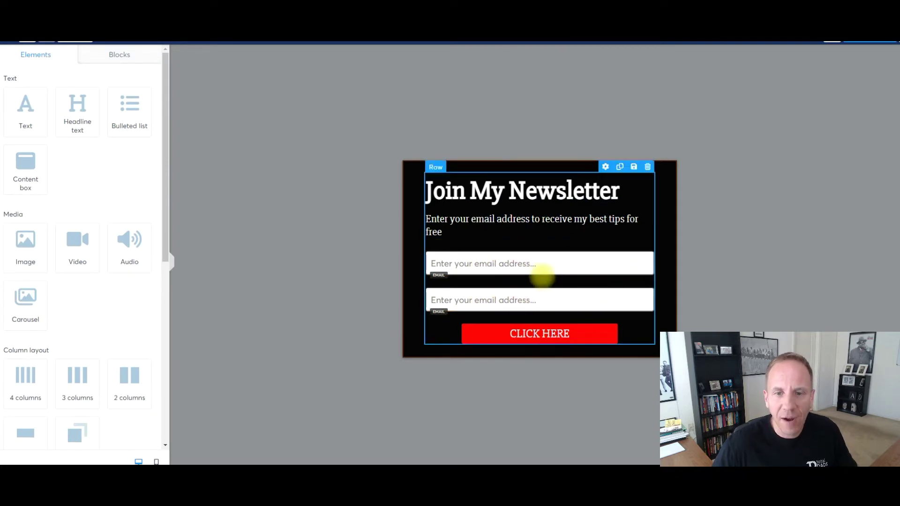
click(538, 263)
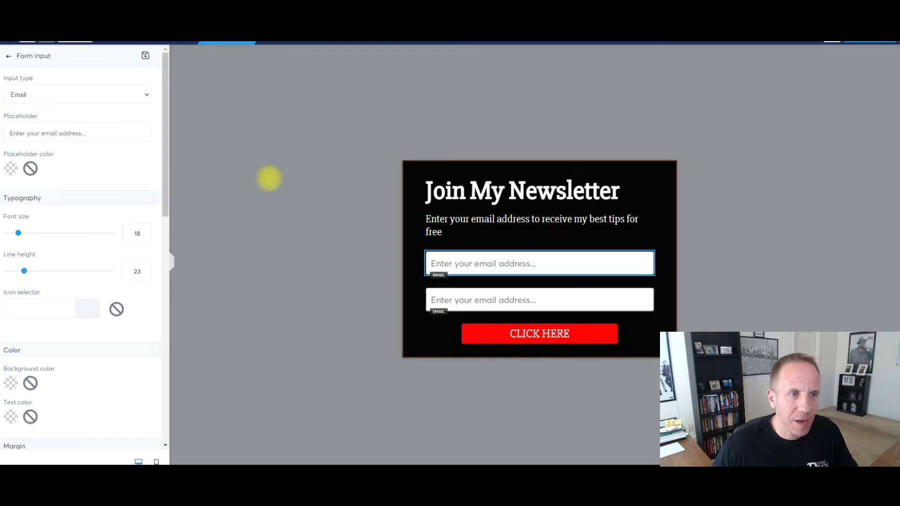
click(85, 95)
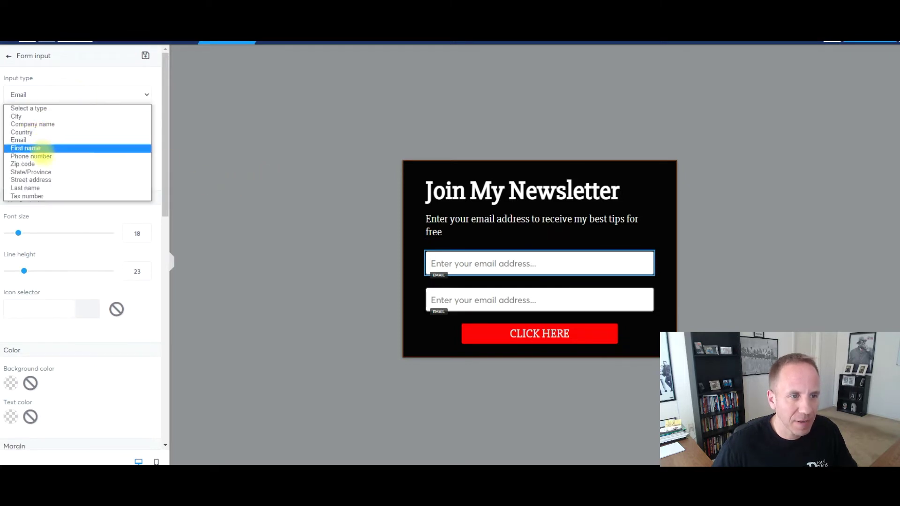
click(36, 148)
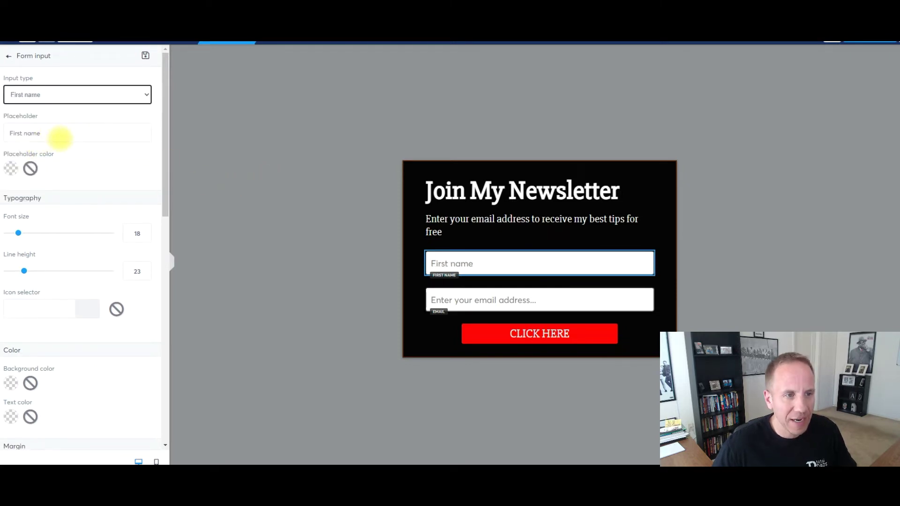
triple_click(59, 138)
text(Enter Your)
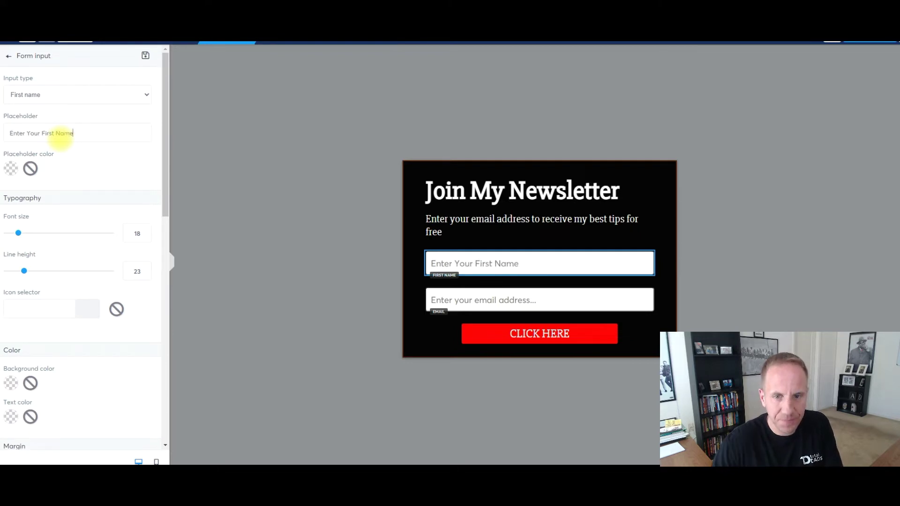
- Change the email field's placeholder to 'Enter Your Email Address', then select the CLICK HERE button
click(491, 301)
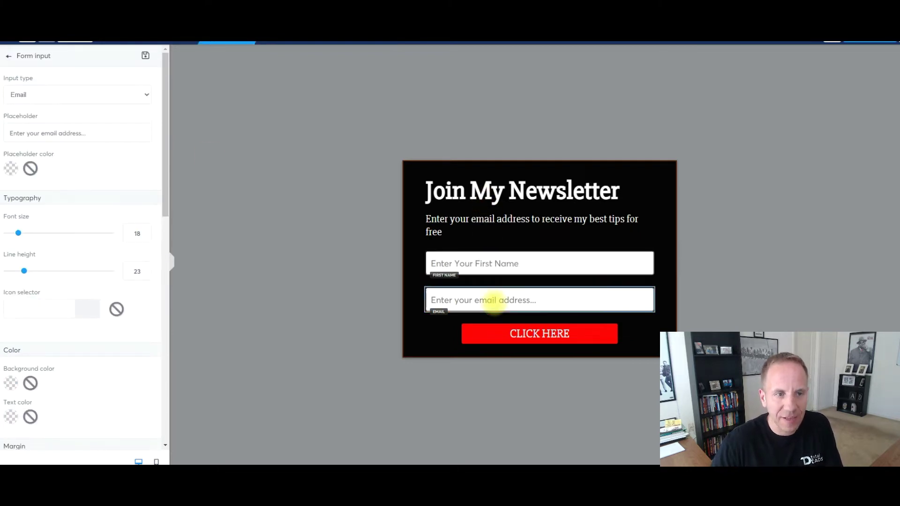
triple_click(64, 133)
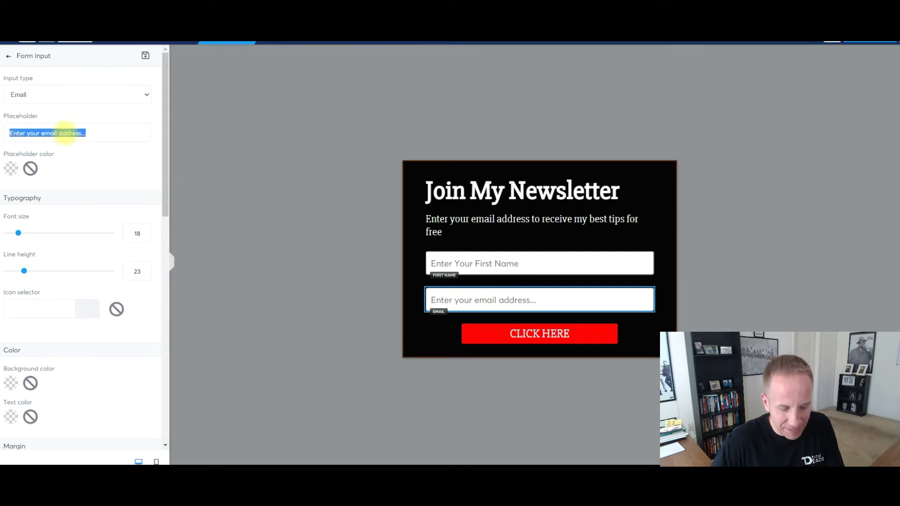
text(E)
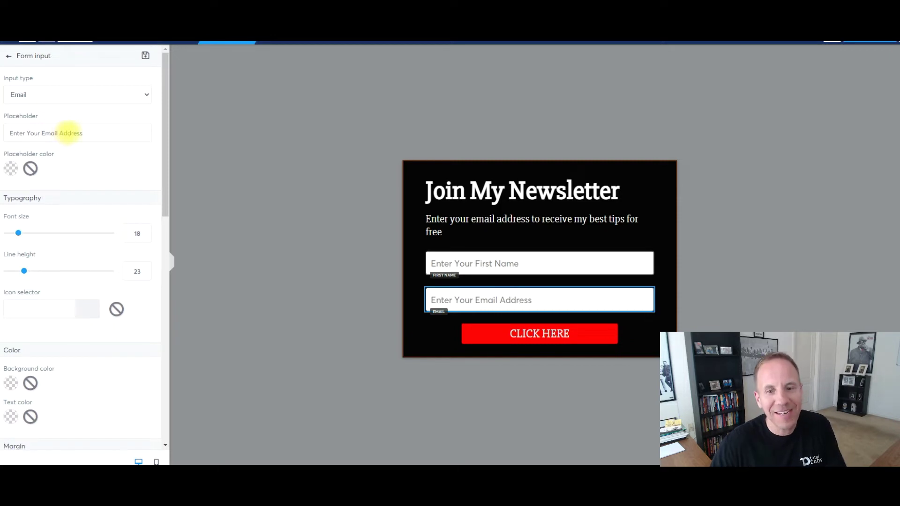
click(564, 333)
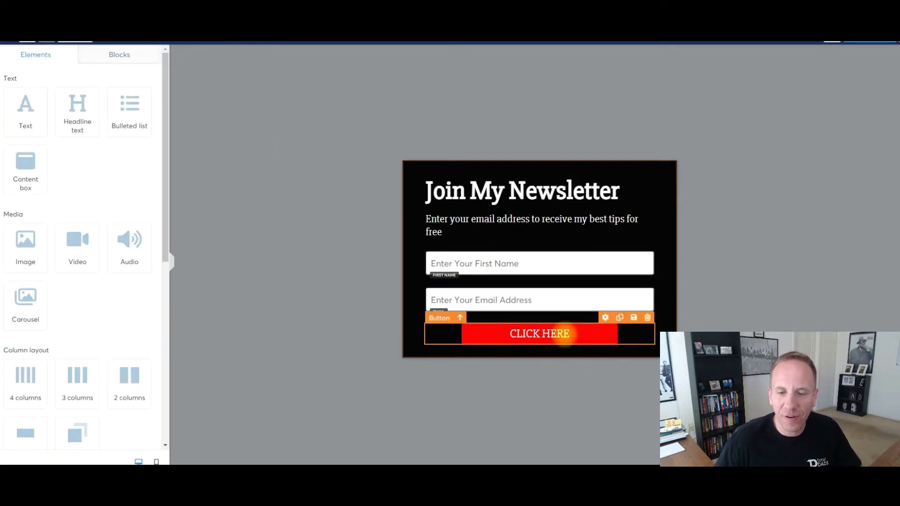
- Set the button's background colour to orange
scroll(77, 240, down, 6)
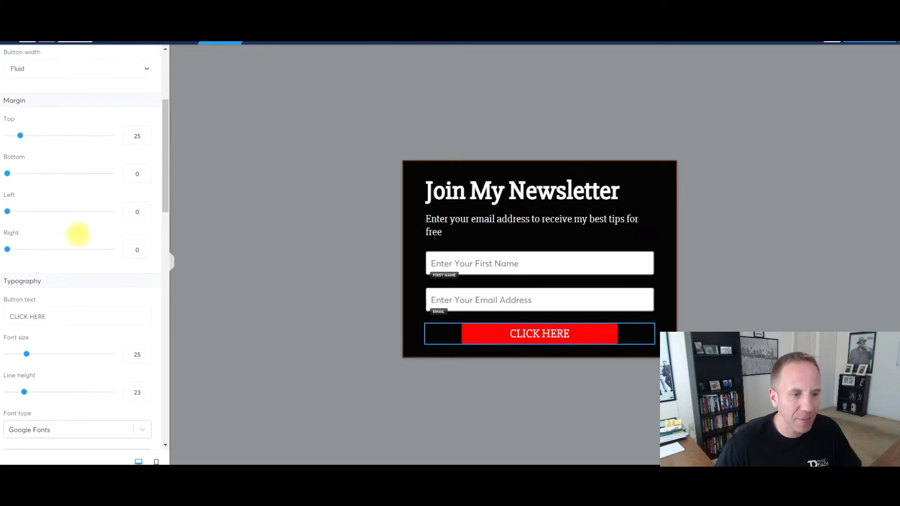
scroll(79, 234, down, 5)
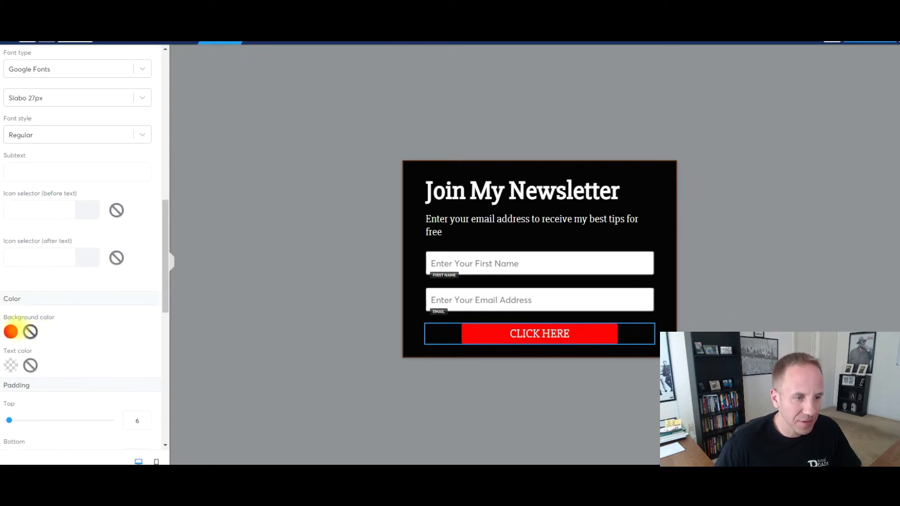
click(12, 332)
scroll(94, 328, down, 2)
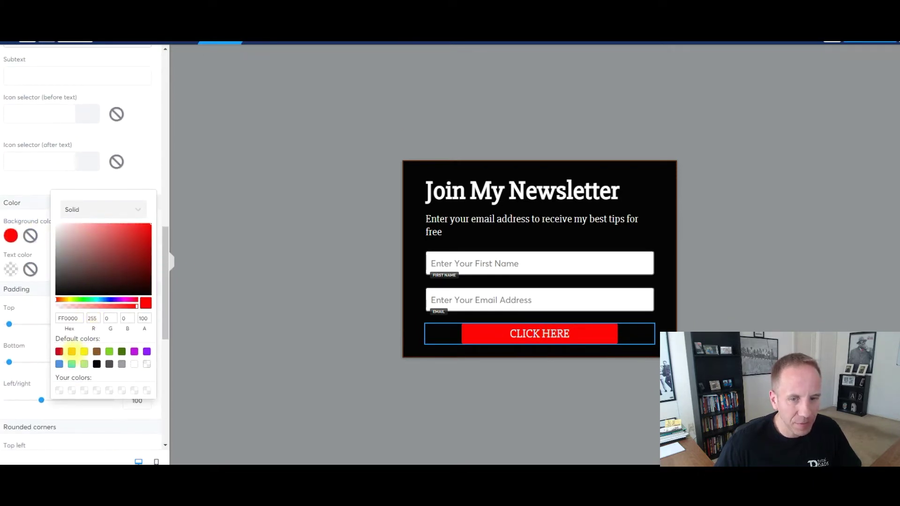
click(71, 352)
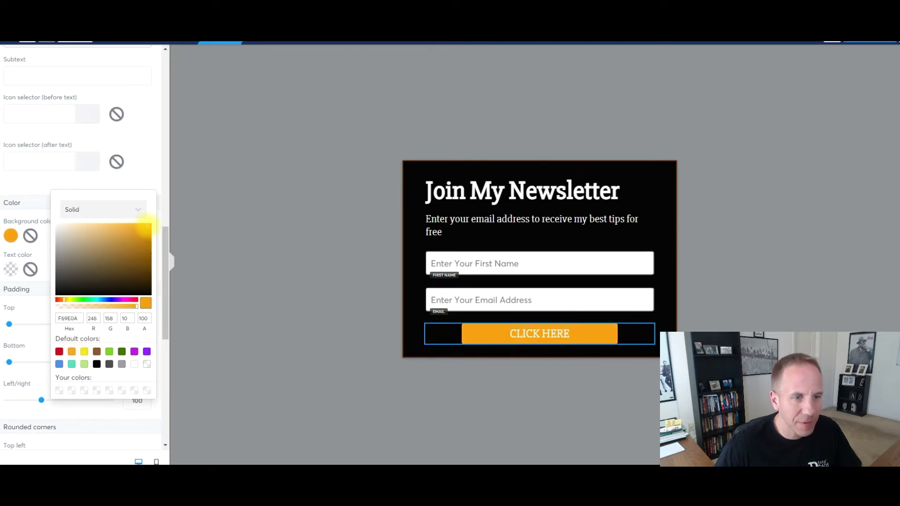
click(31, 184)
- Change the button text to 'JOIN NOW' and enlarge its font size to 42
scroll(58, 209, down, 5)
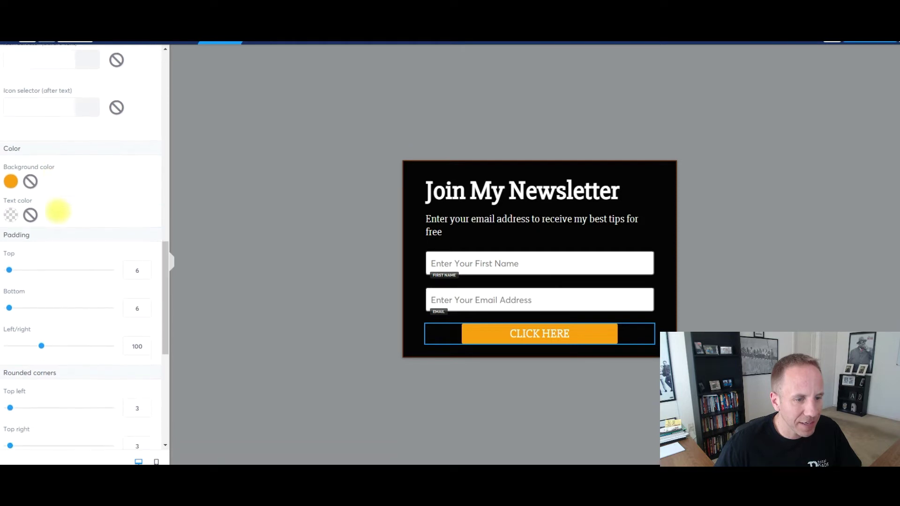
scroll(57, 211, down, 3)
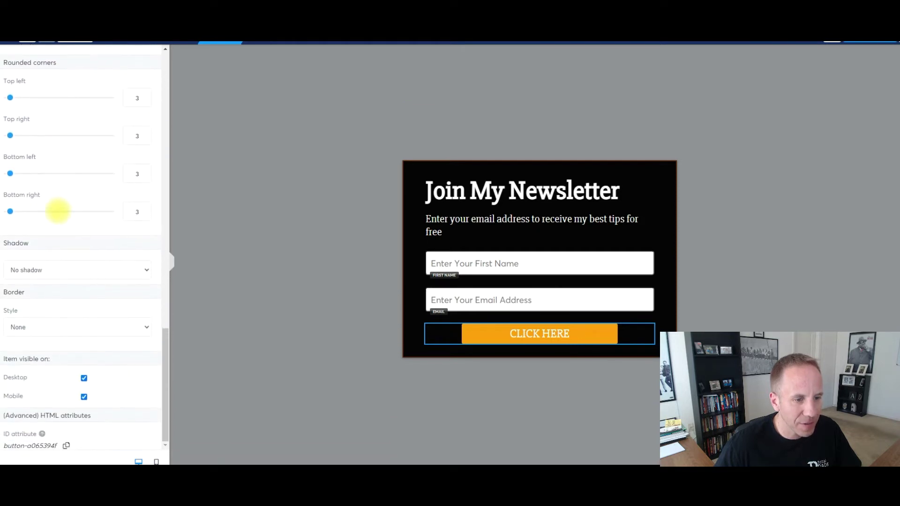
scroll(57, 211, up, 6)
scroll(57, 210, up, 8)
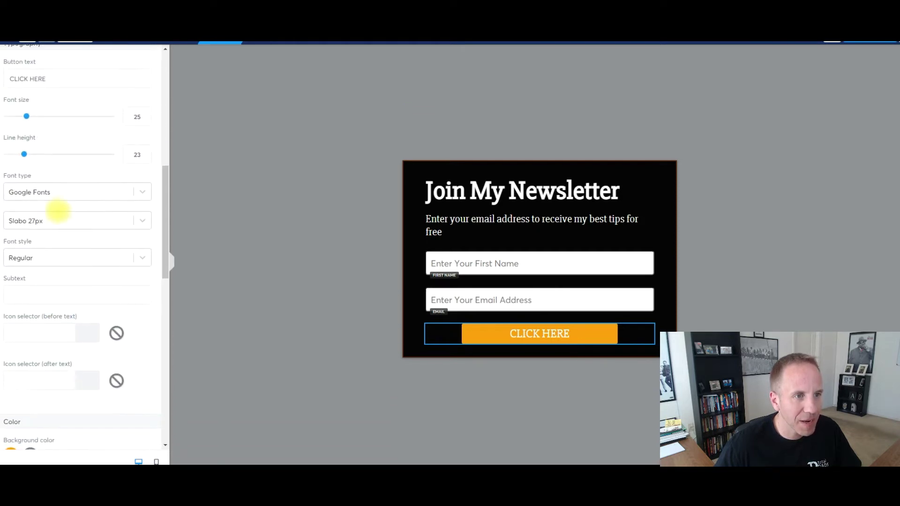
drag(48, 169, 1, 168)
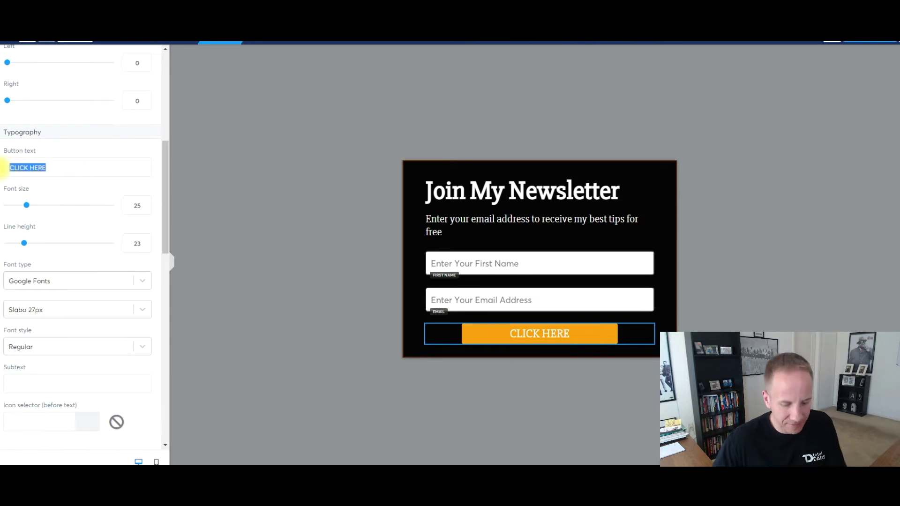
text(JOIN NOW)
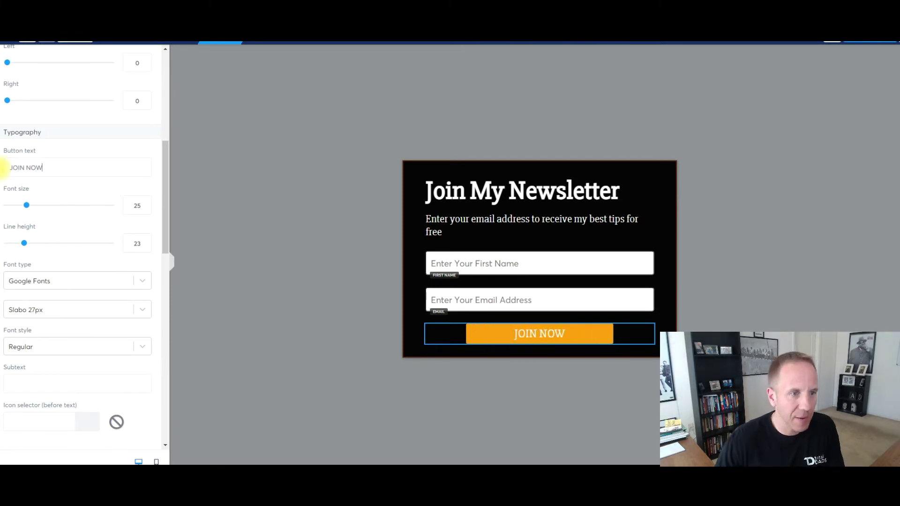
drag(26, 205, 45, 205)
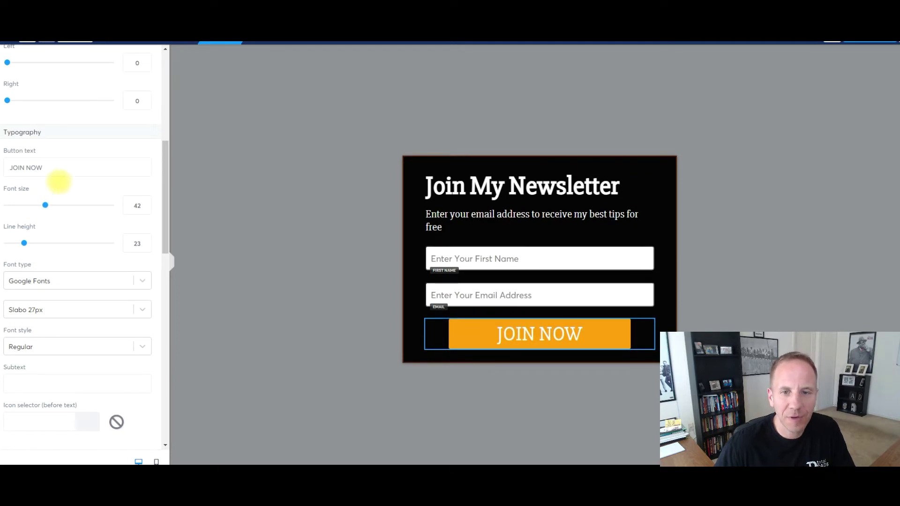
click(285, 193)
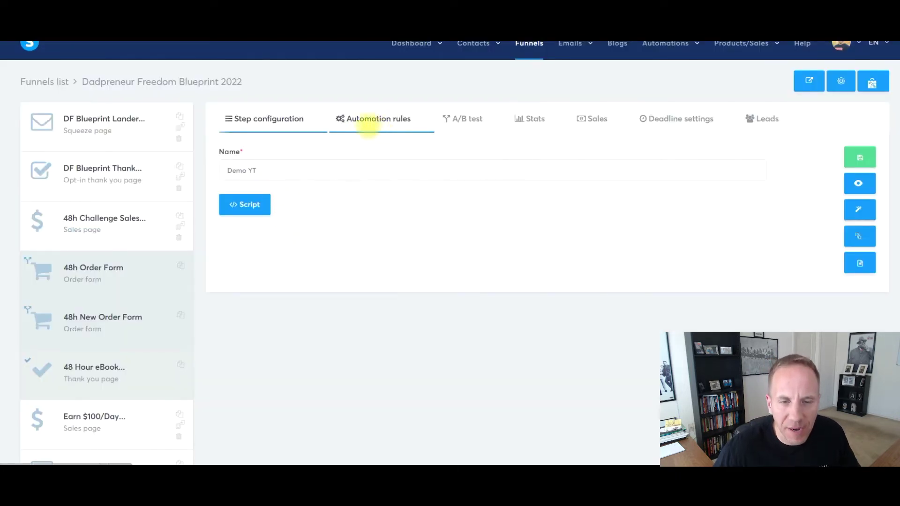
- Add and save a rule: on funnel form subscription, subscribe the contact to the DF Blueprint 2022 campaign
click(367, 120)
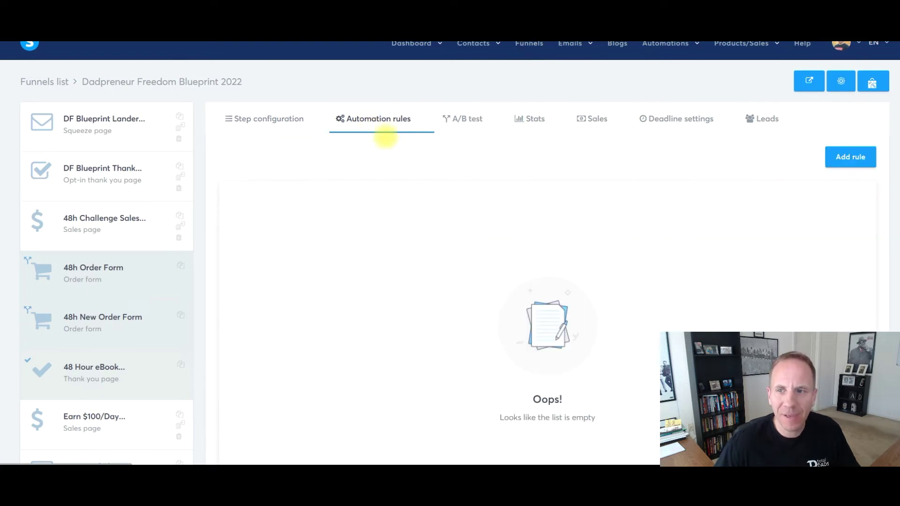
click(843, 159)
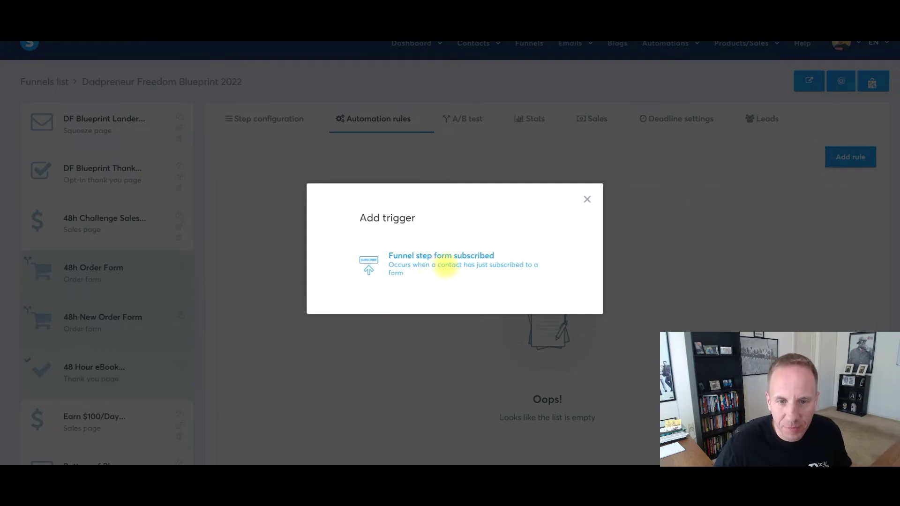
click(445, 266)
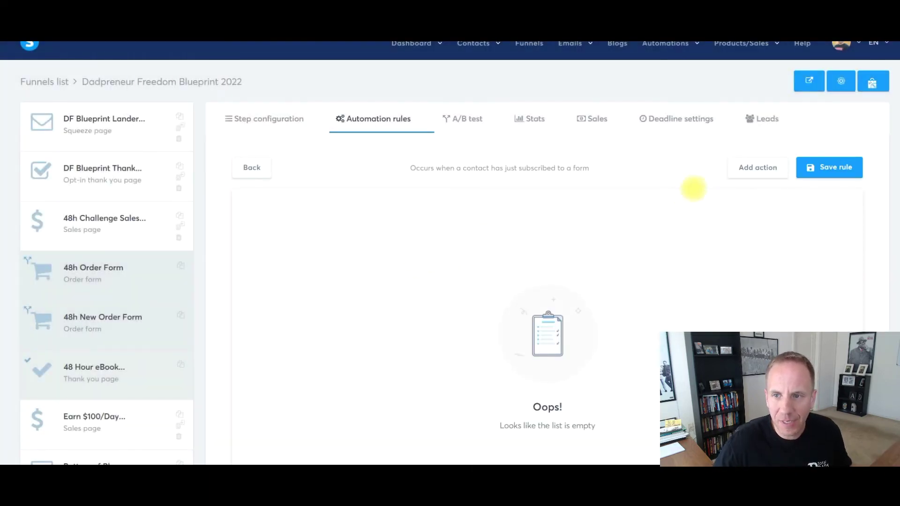
click(731, 171)
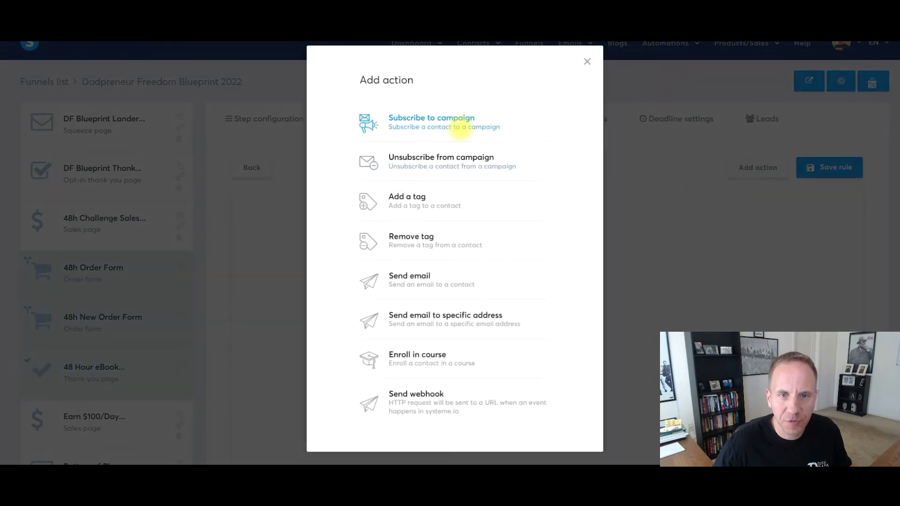
click(459, 124)
click(549, 233)
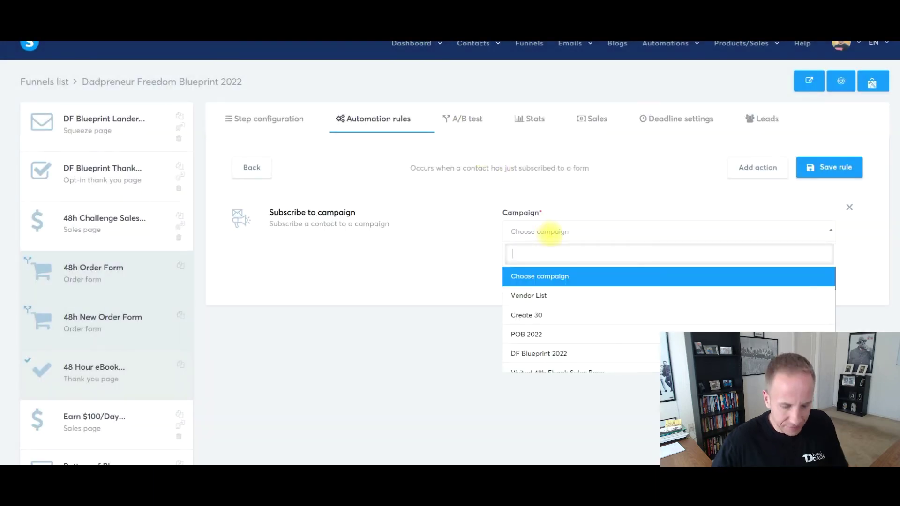
text(2002)
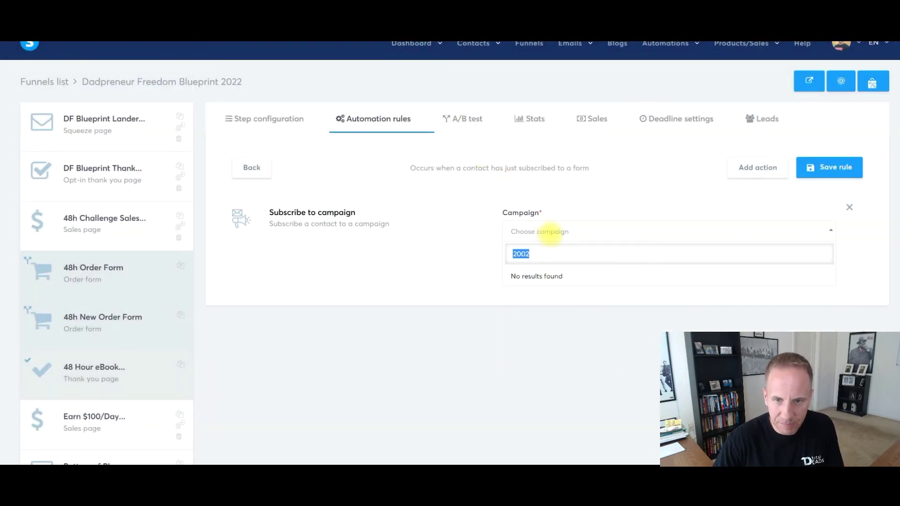
text(022)
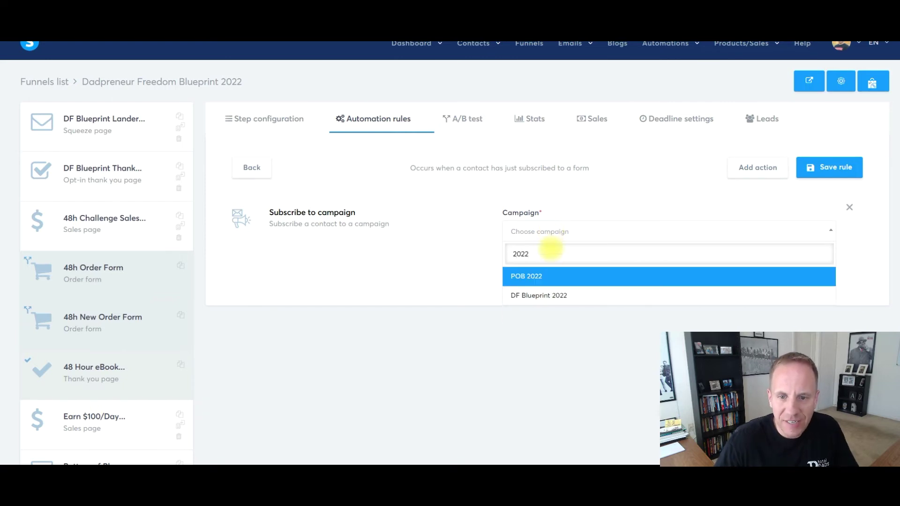
click(565, 294)
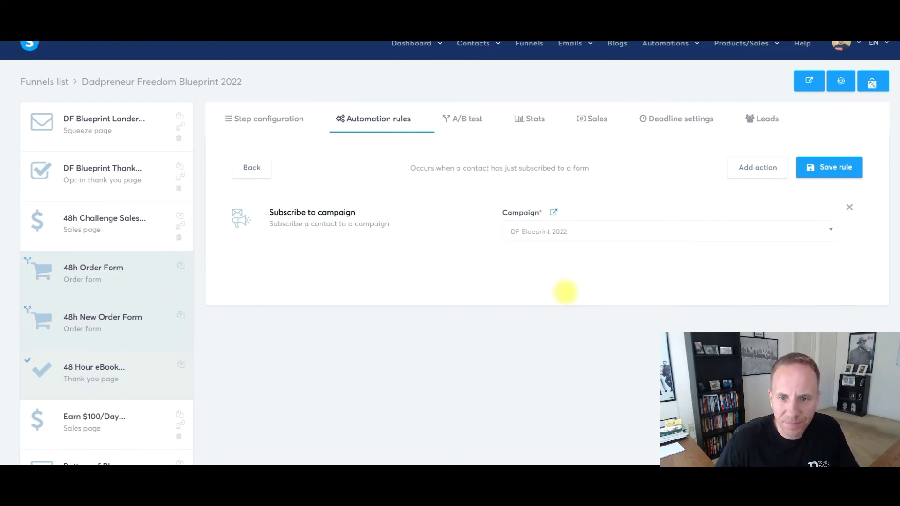
click(821, 172)
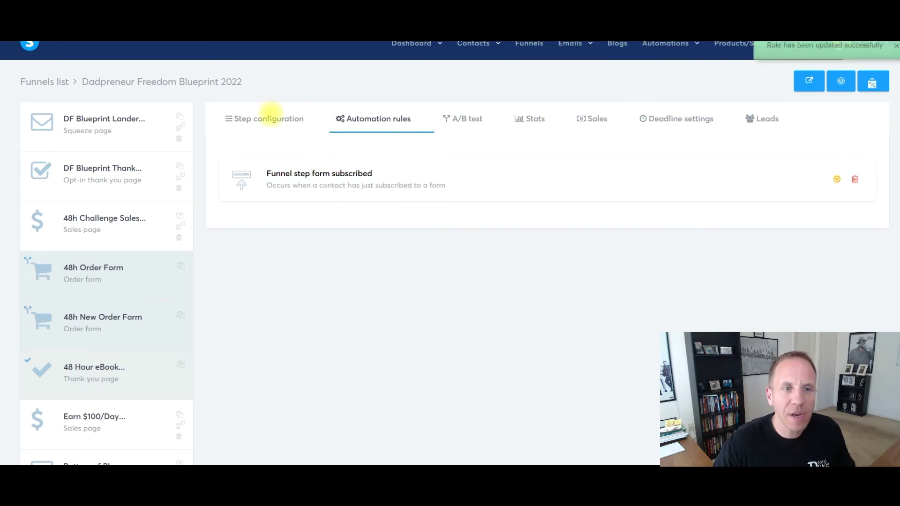
click(270, 119)
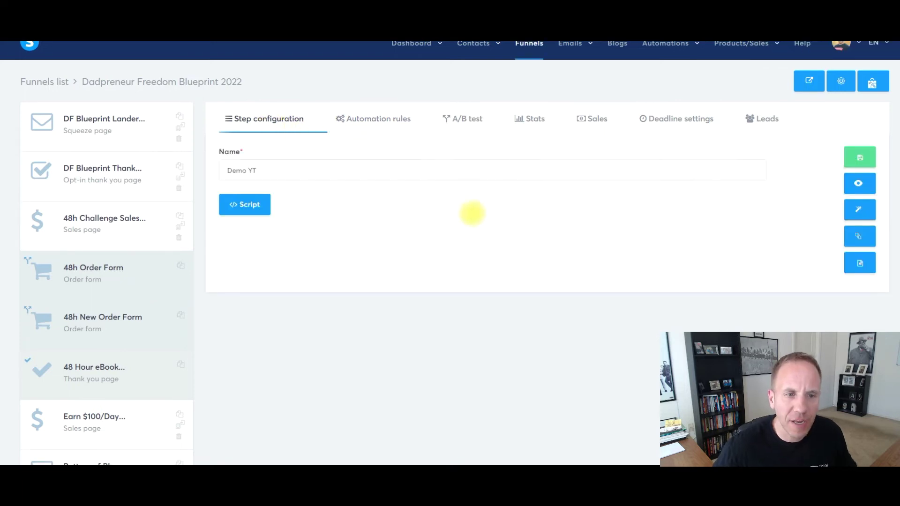
- Bring up the Demo YT step's script tag and select the whole tag for copying
click(256, 206)
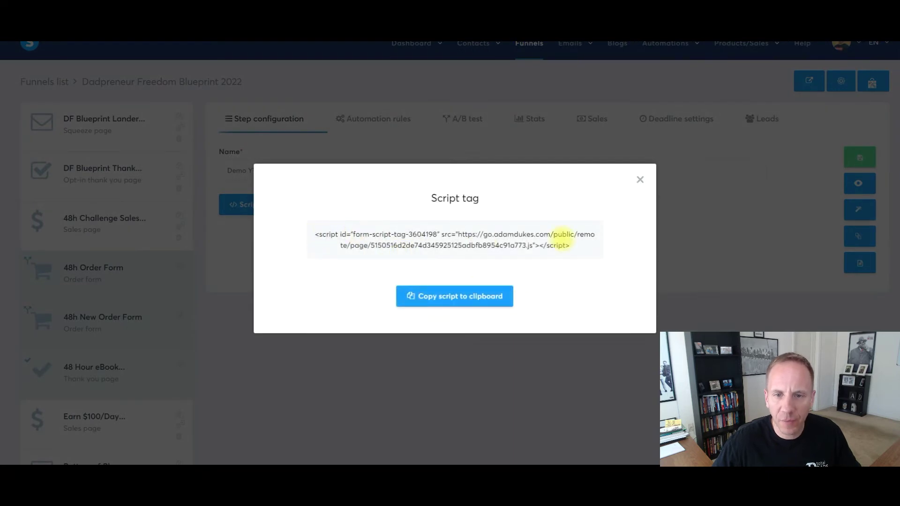
click(712, 243)
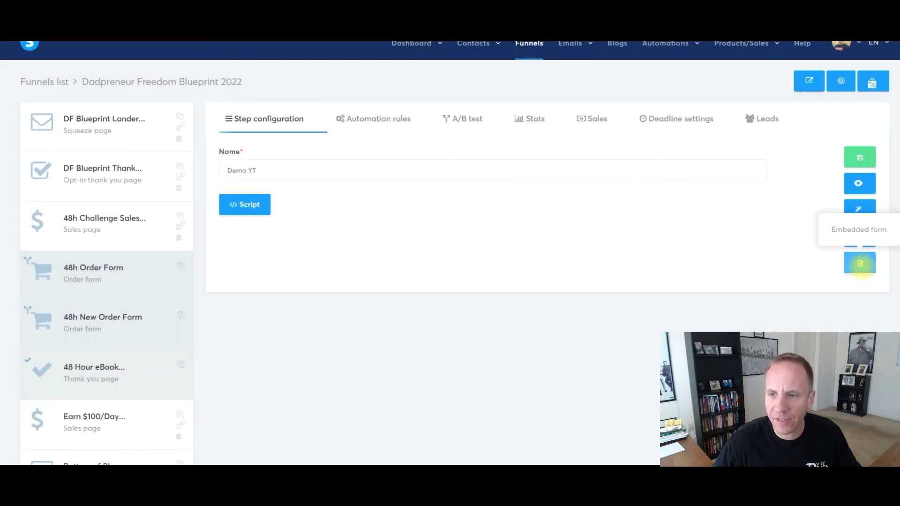
click(860, 263)
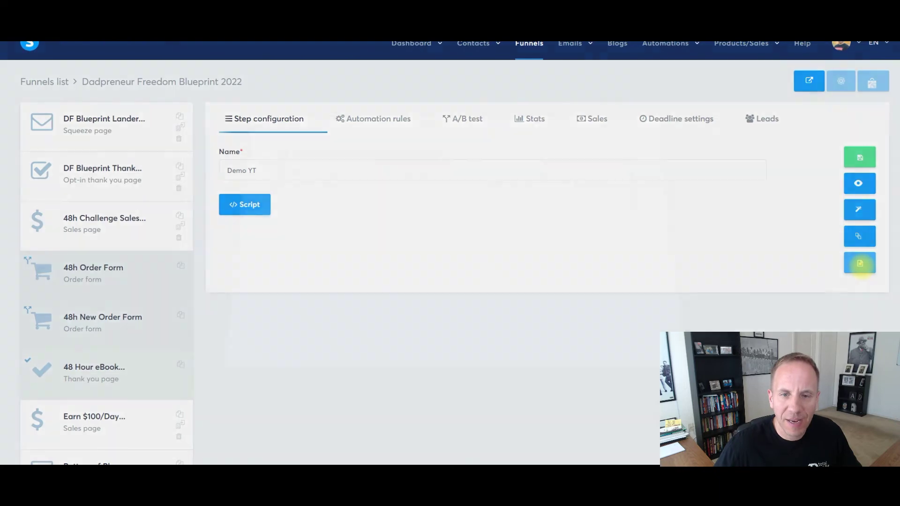
key(Escape)
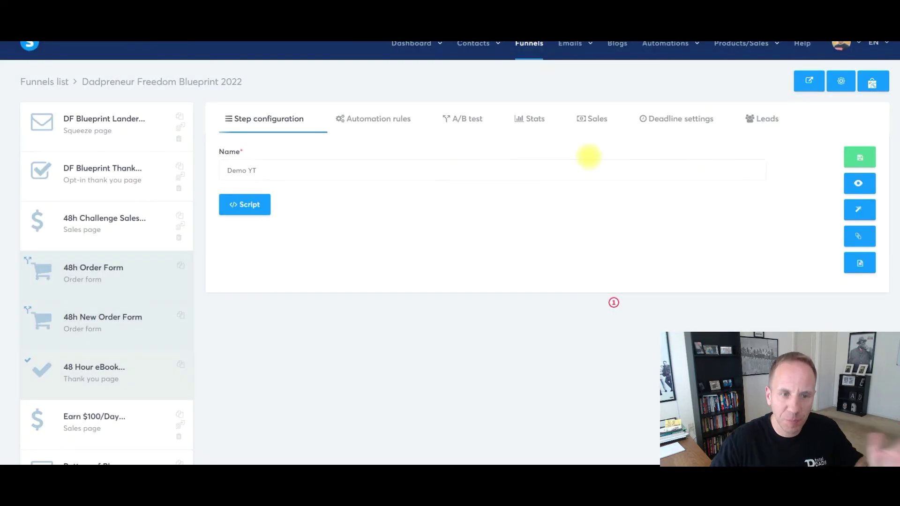
click(235, 205)
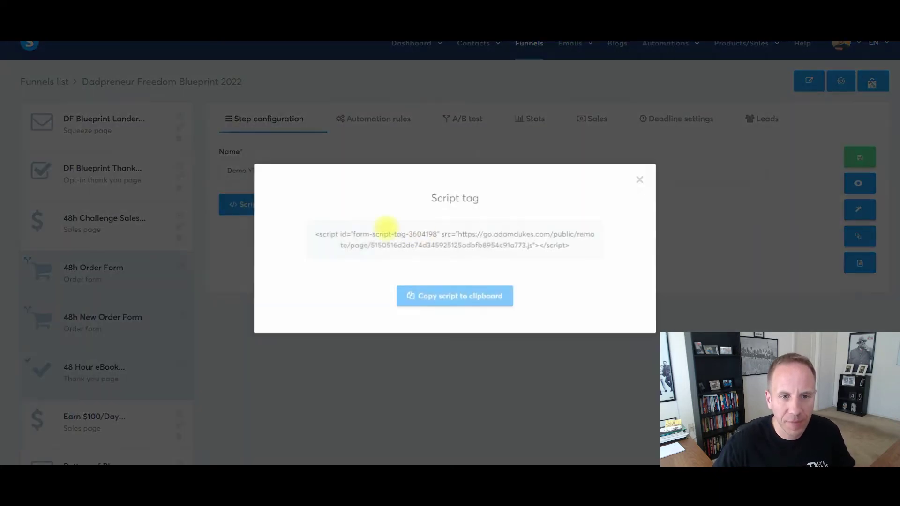
triple_click(434, 246)
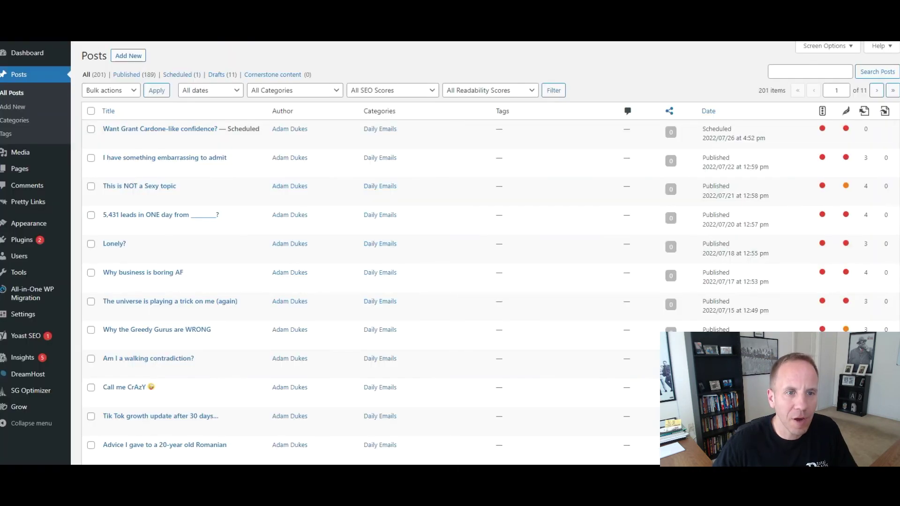
- In the 'Want Grant Cardone-like confidence?' post's Text view, paste the script tag below the final link
mouse_move(114, 139)
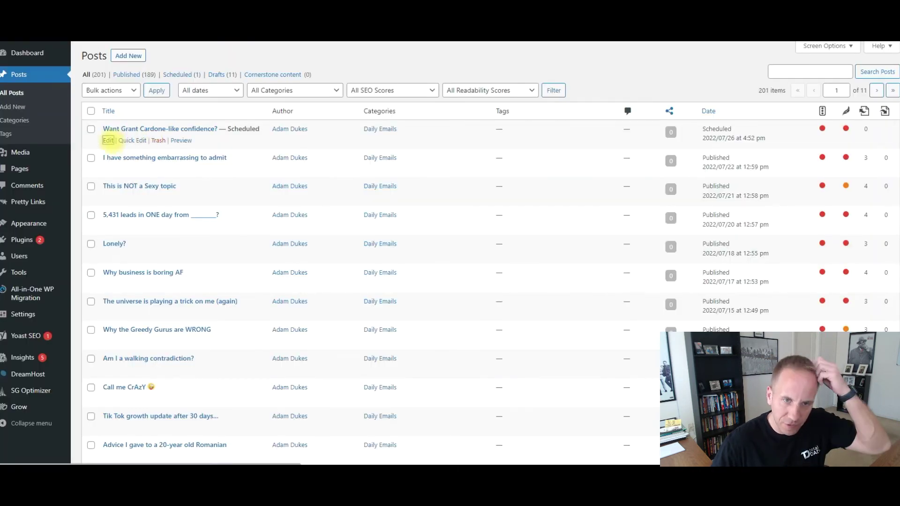
click(107, 140)
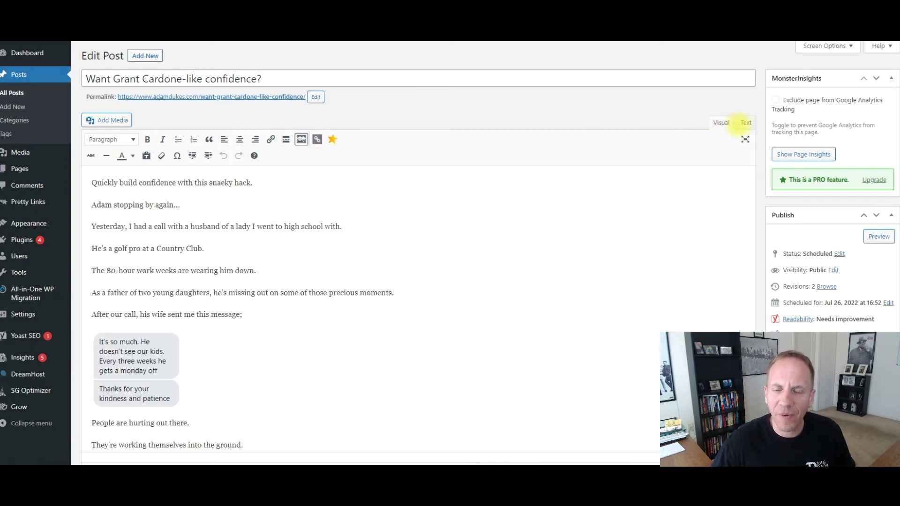
click(745, 123)
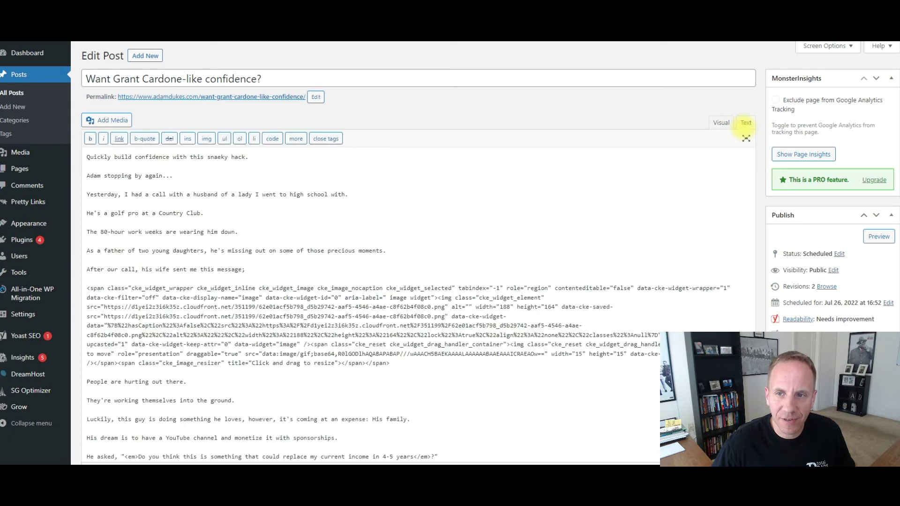
scroll(389, 230, down, 20)
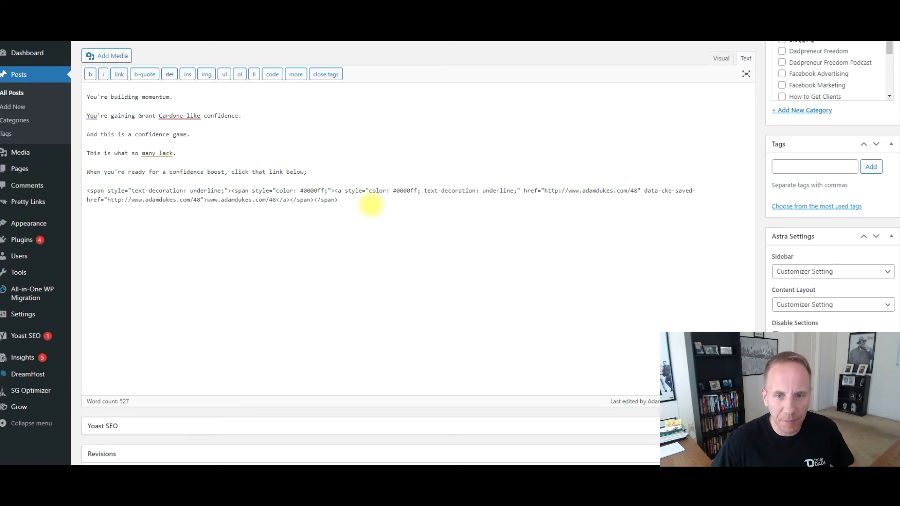
click(370, 204)
key(ctrl+v)
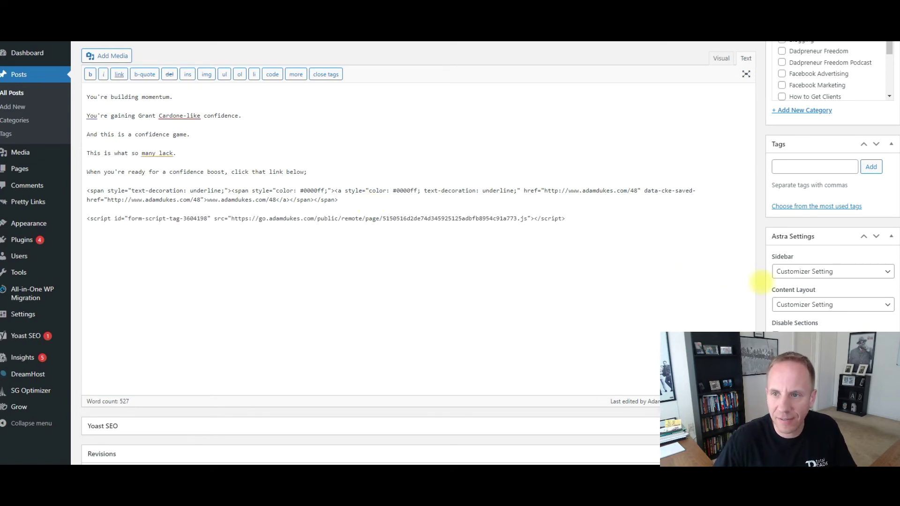
scroll(828, 240, up, 10)
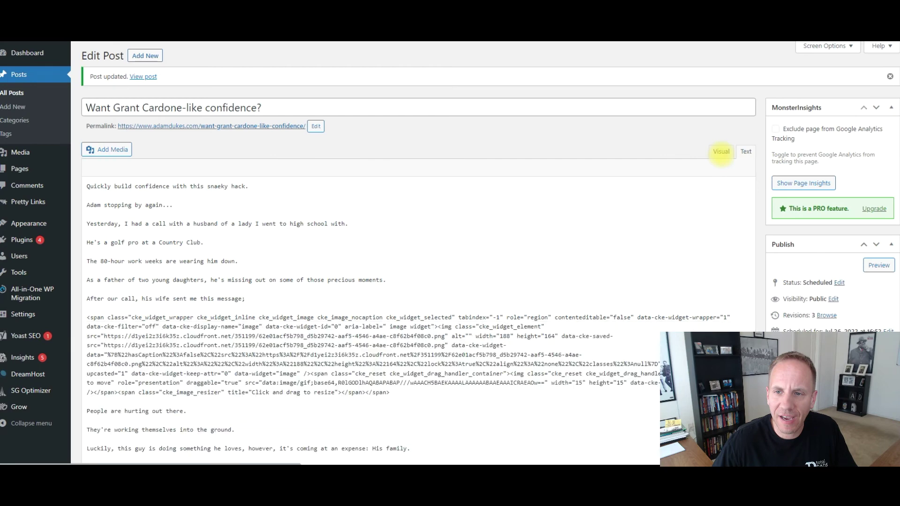
- Switch the post editor back to the Visual view and scroll through the post content
click(721, 151)
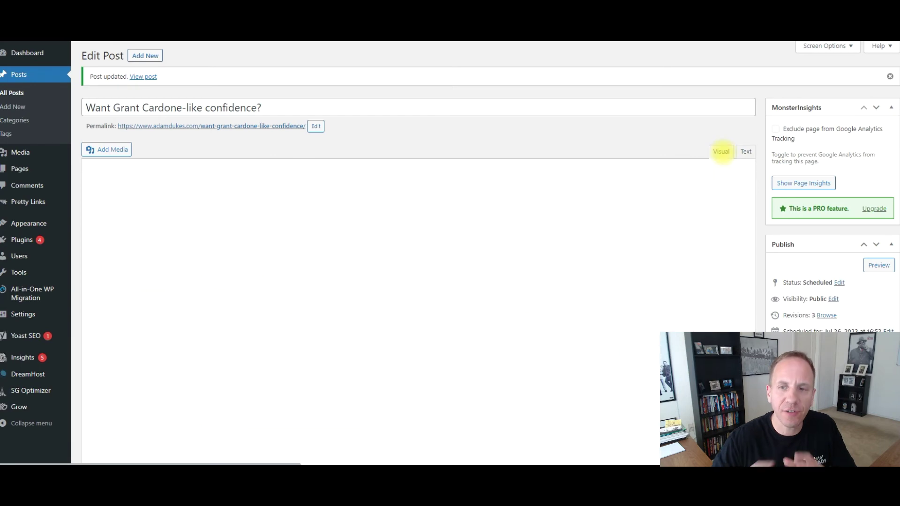
scroll(464, 213, down, 3)
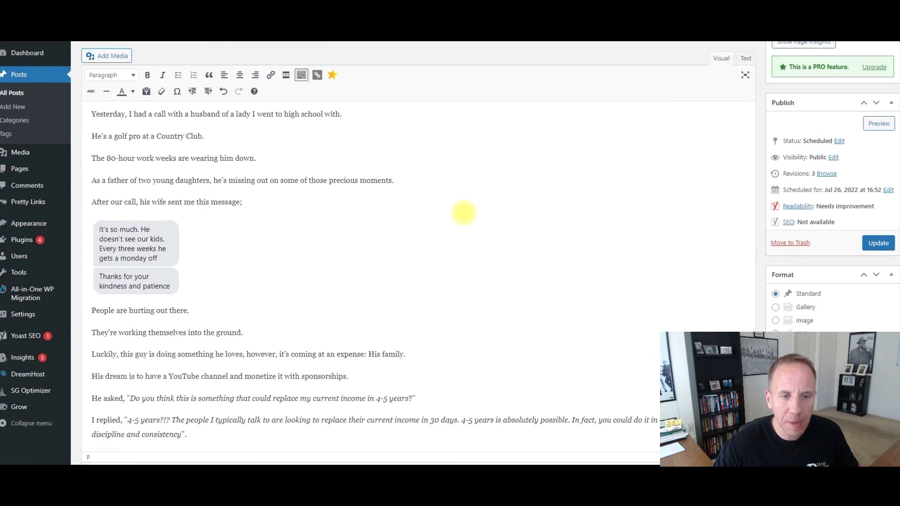
scroll(464, 213, down, 15)
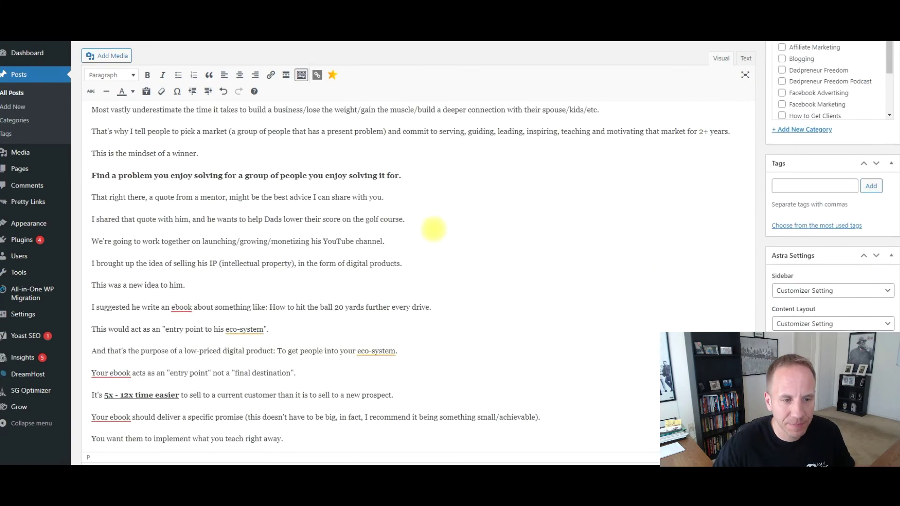
scroll(434, 229, down, 12)
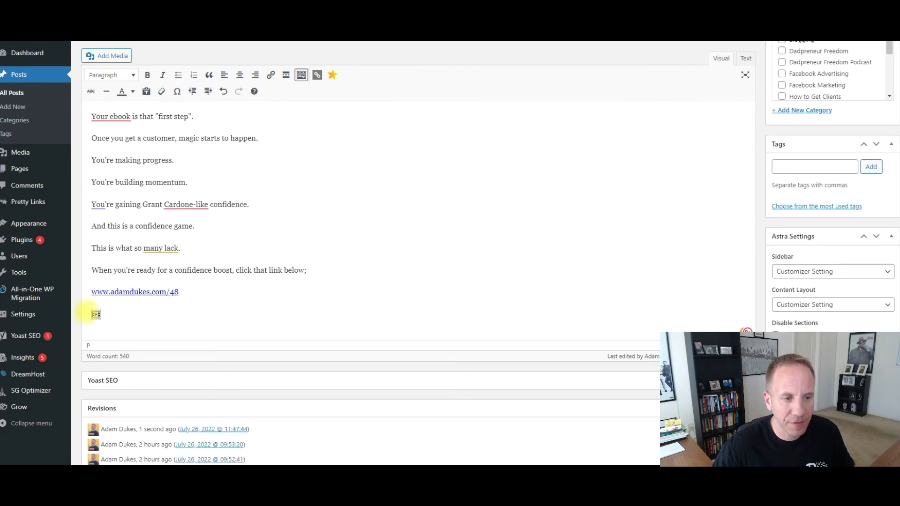
scroll(352, 80, up, 7)
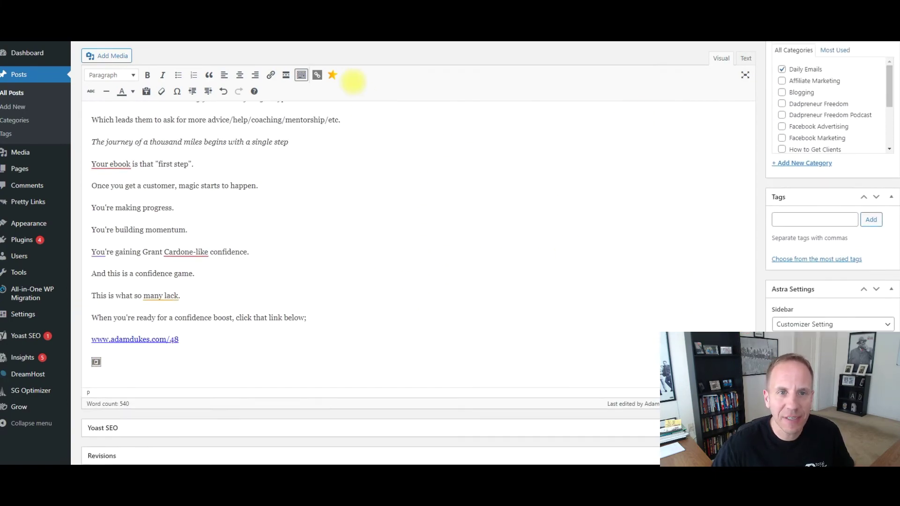
scroll(355, 79, up, 10)
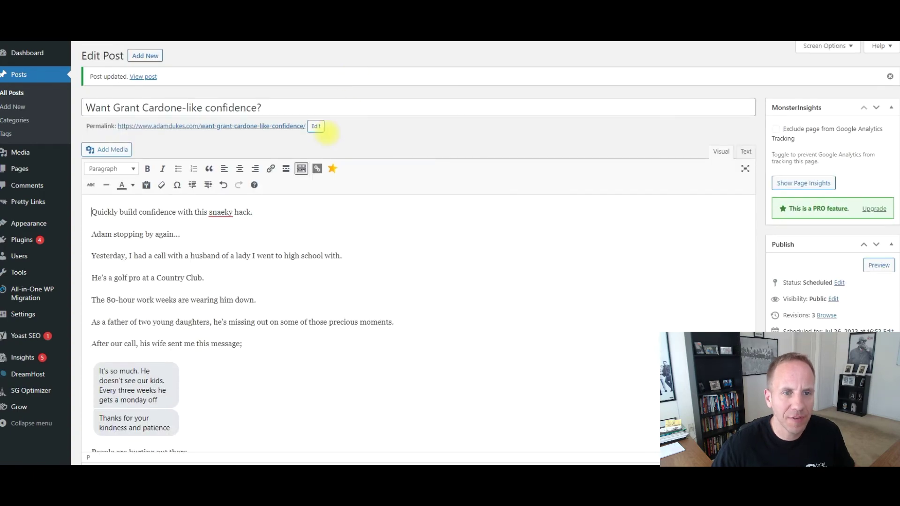
- Open the live post in a new tab and scroll down to the black Join My Newsletter form
right_click(260, 126)
click(281, 129)
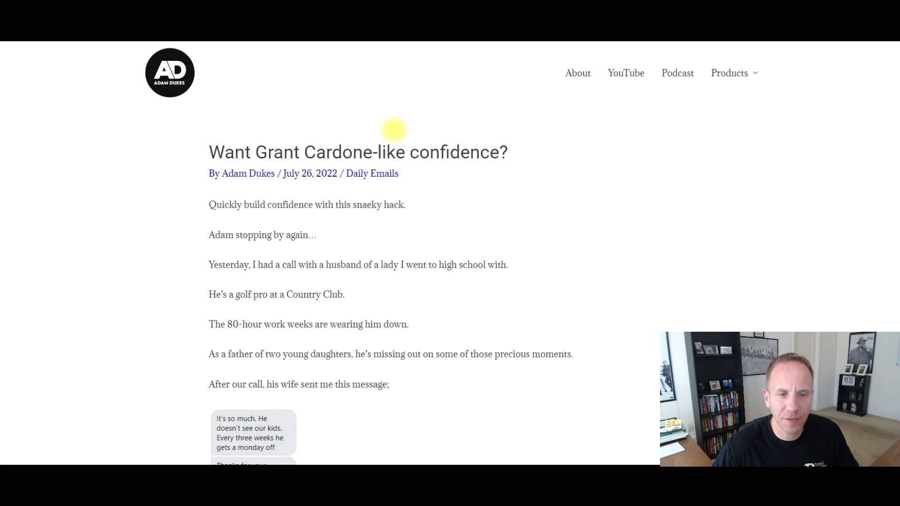
scroll(423, 203, down, 12)
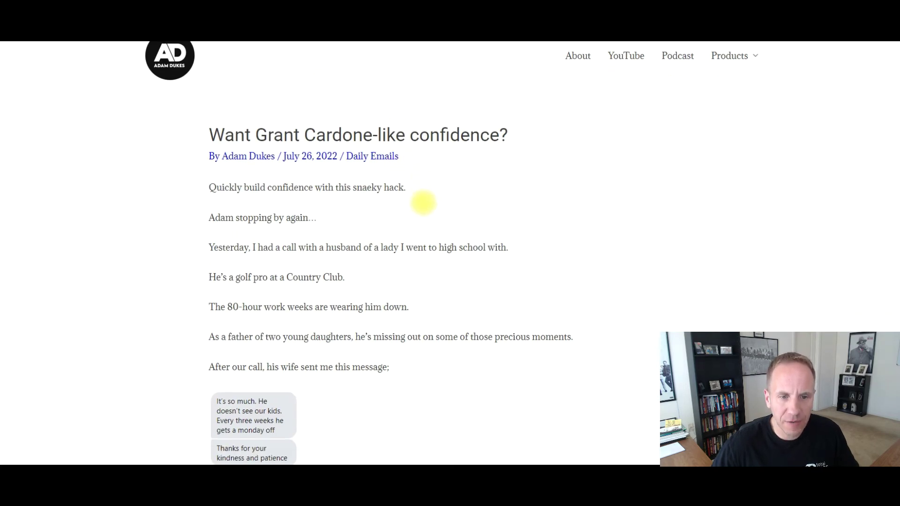
scroll(423, 203, down, 3)
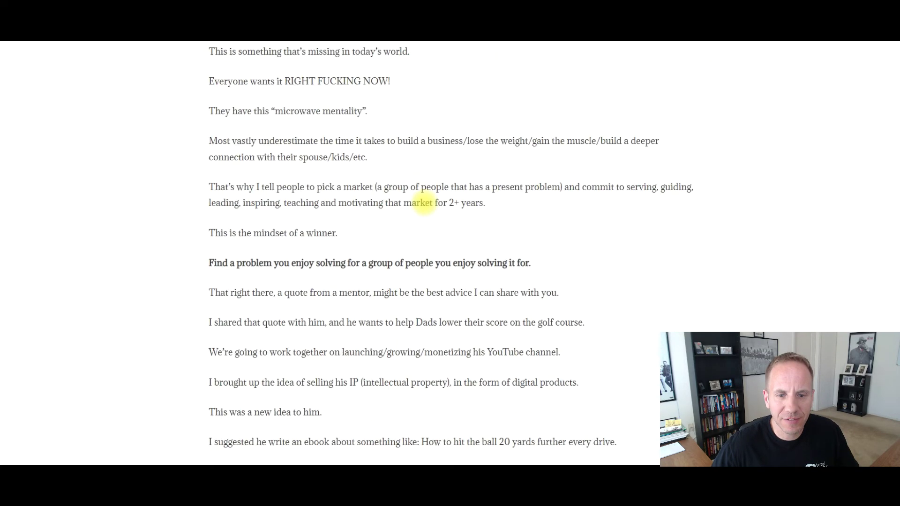
scroll(423, 202, down, 17)
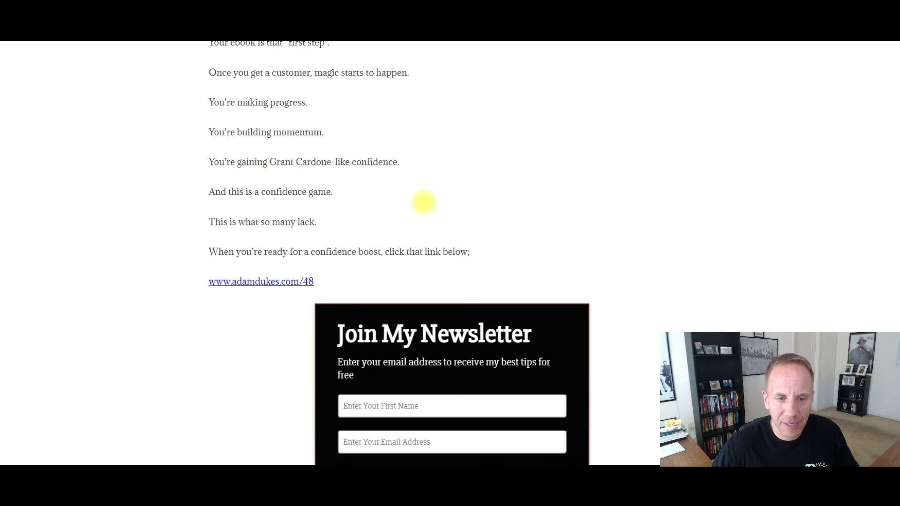